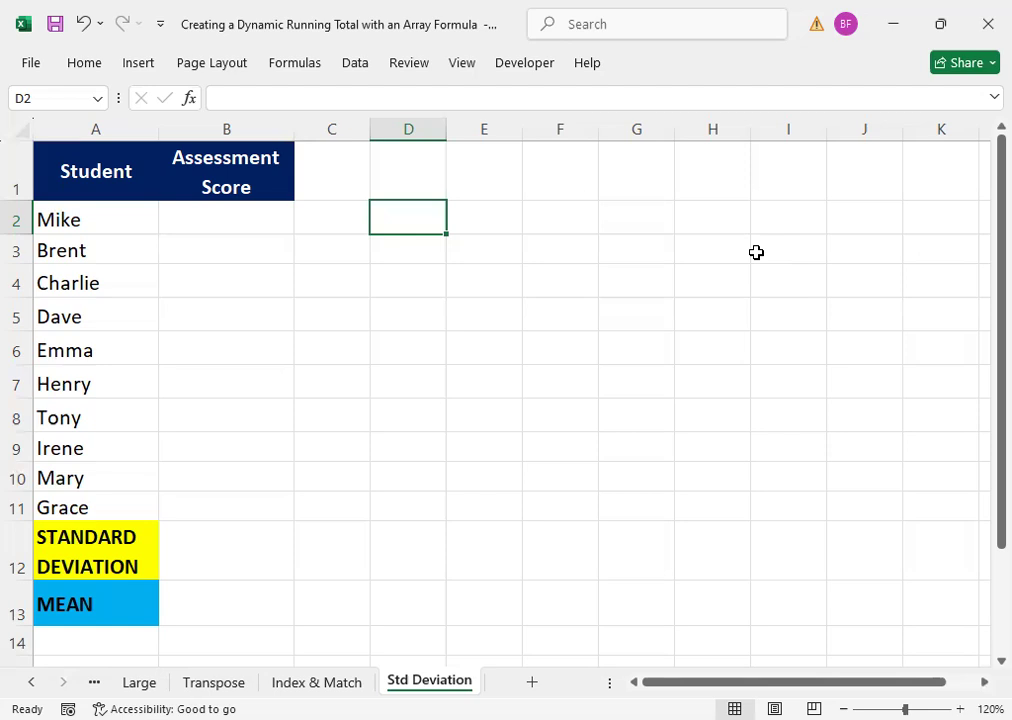
- Enter "Standard Deviation is low - the data points are close to mean - less variation." in D2 and the matching high-deviation note in D4
key(ctrl+z)
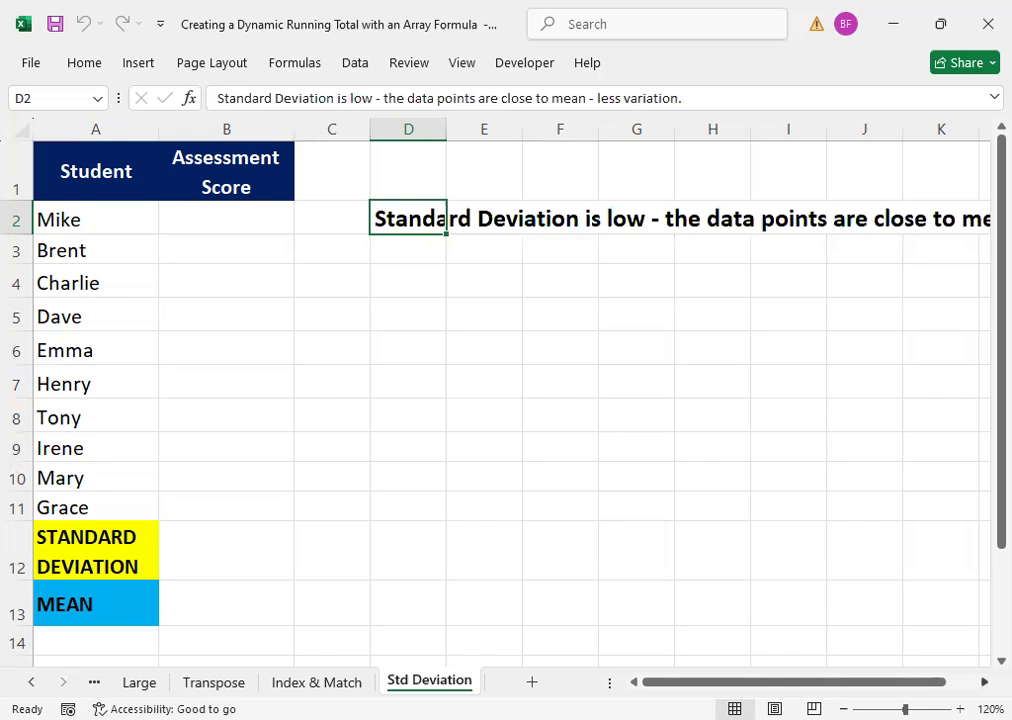
click(985, 682)
drag(960, 682, 890, 682)
click(388, 276)
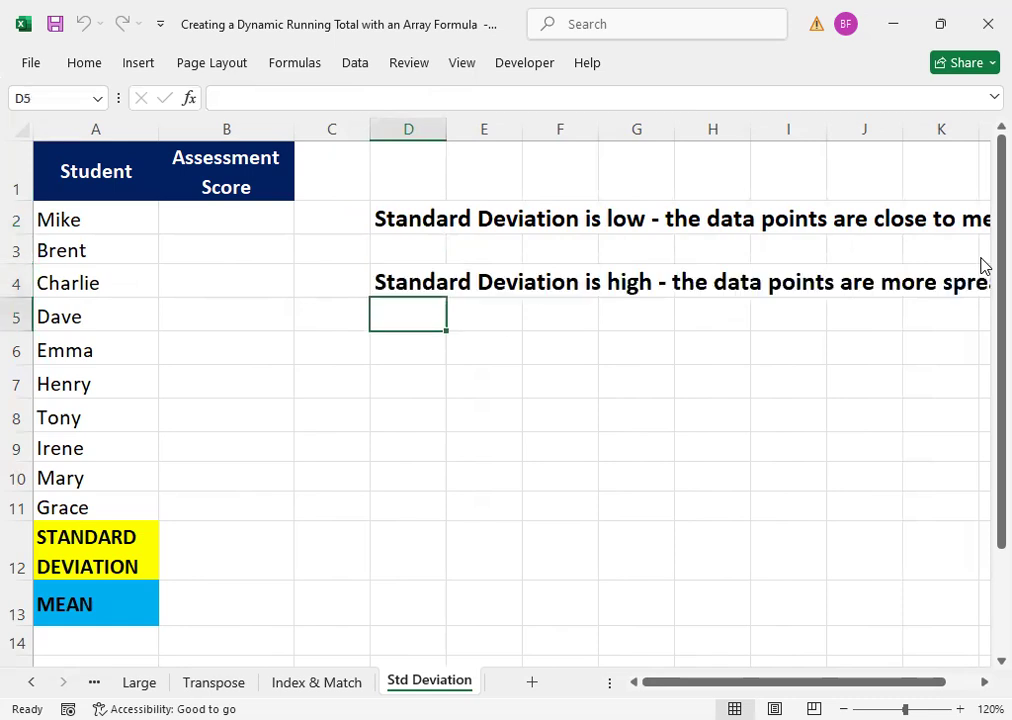
- Read the full high standard deviation note across row 4, ending back at its first cell
key(Up)
key(Right)
key(Right)
key(Right)
key(Right)
key(Right)
key(Right)
key(Right)
key(Right)
key(Right)
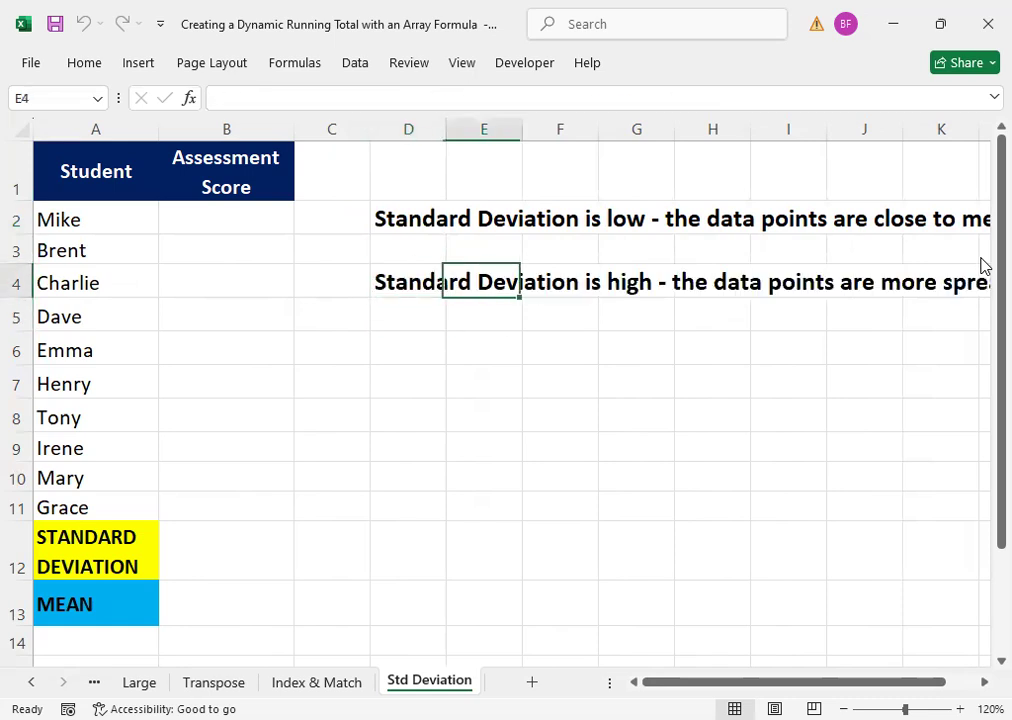
key(Right)
key(Right)
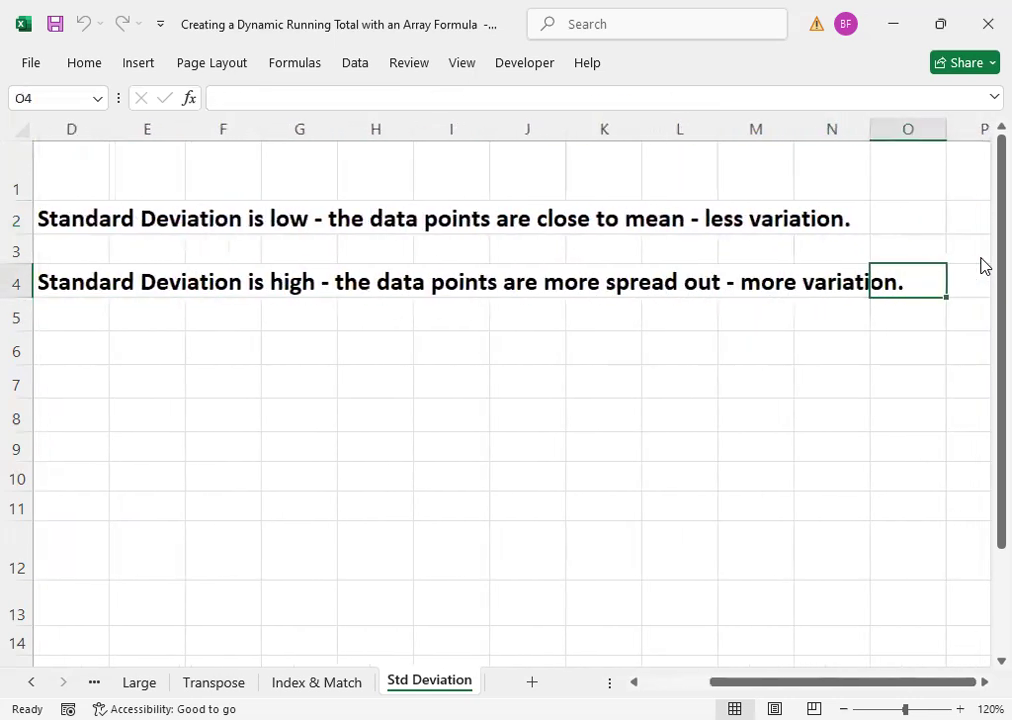
key(Left)
key(Left)
key(Left)
key(Left)
key(Left)
key(Left)
key(Left)
key(Left)
key(Left)
key(Left)
key(Left)
key(Left)
key(Left)
key(Right)
key(Right)
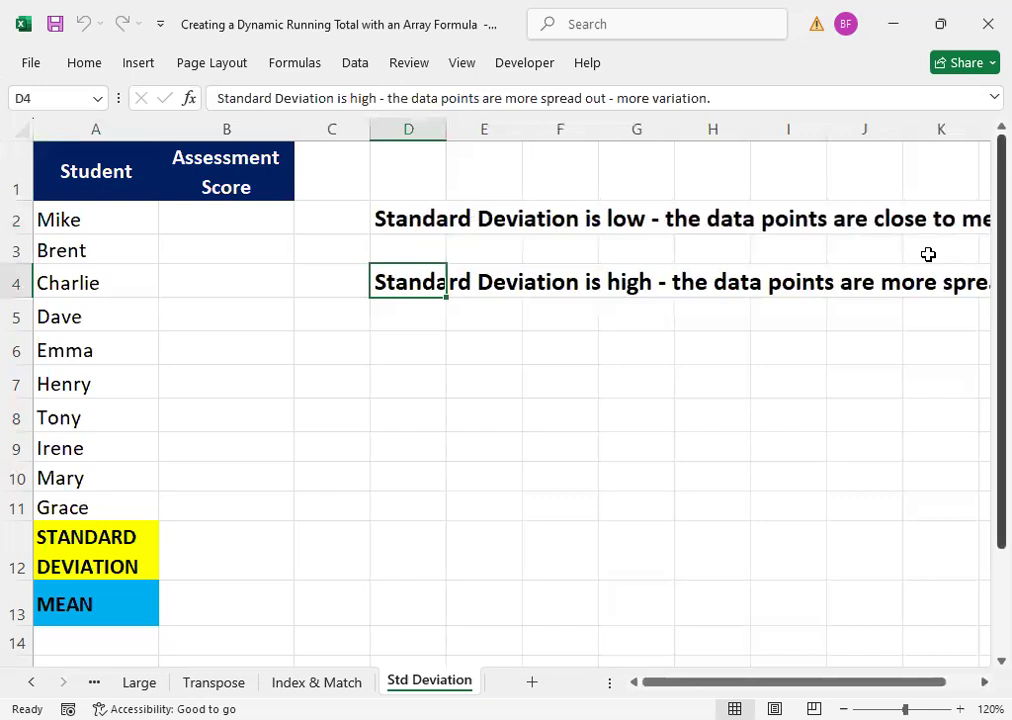
- Fill B2:B11 with the assessment scores 78, 85, 90, 95, 88, 80, 92, 87, 85 and 91
click(264, 224)
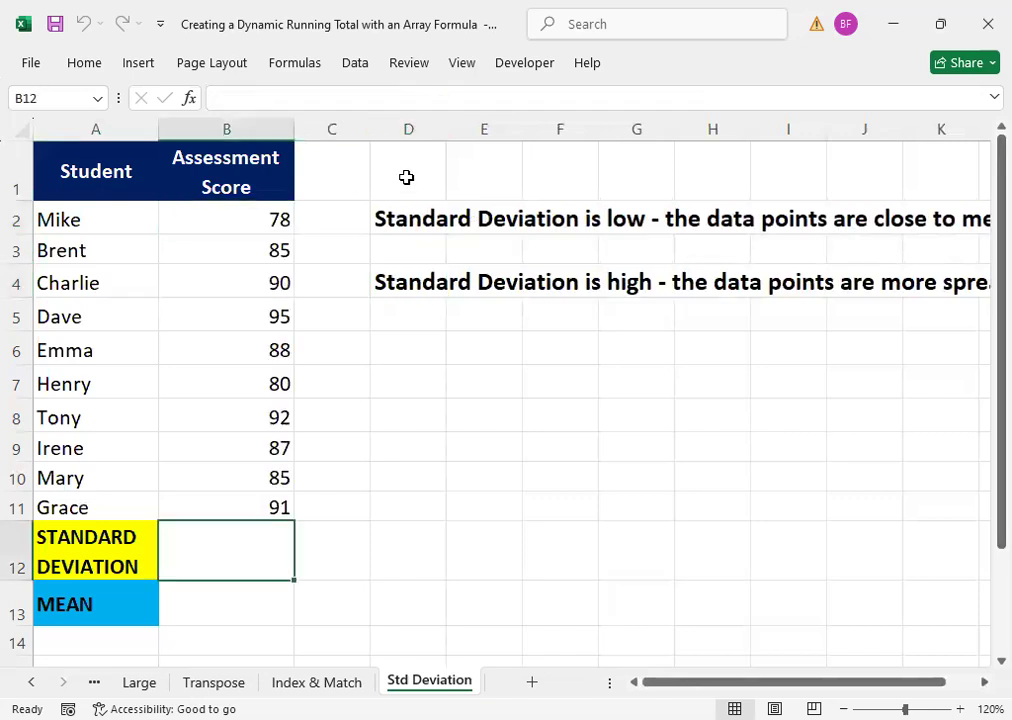
key(Up)
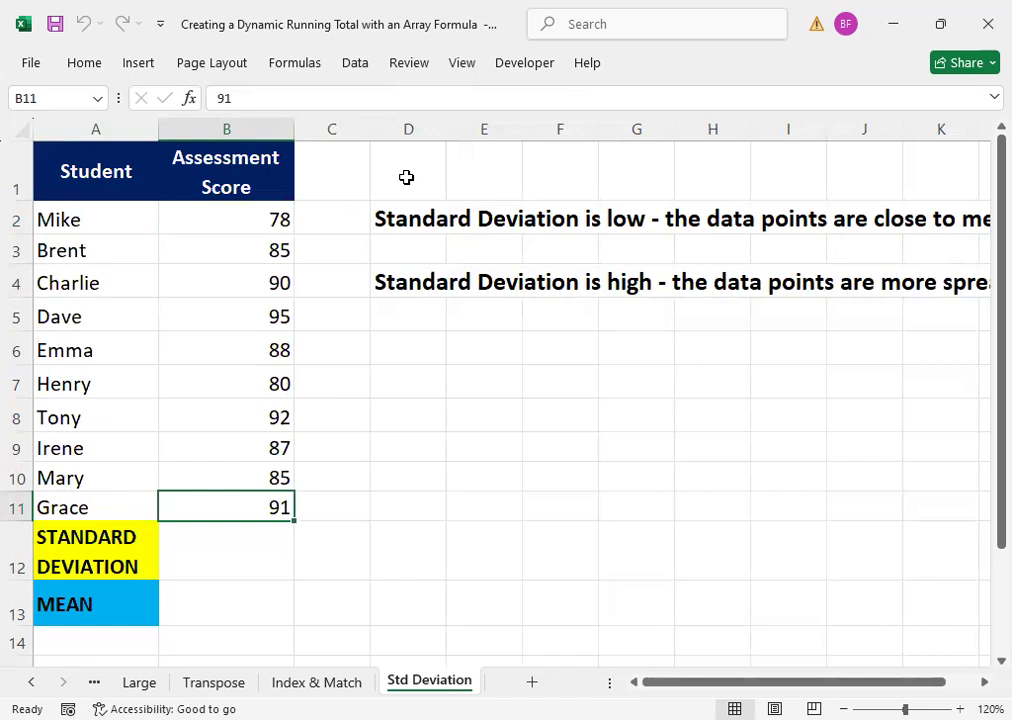
- Add a line chart titled Assessment Score plotting the scores by student, and place it from column E rightward, starting in row 4
click(407, 566)
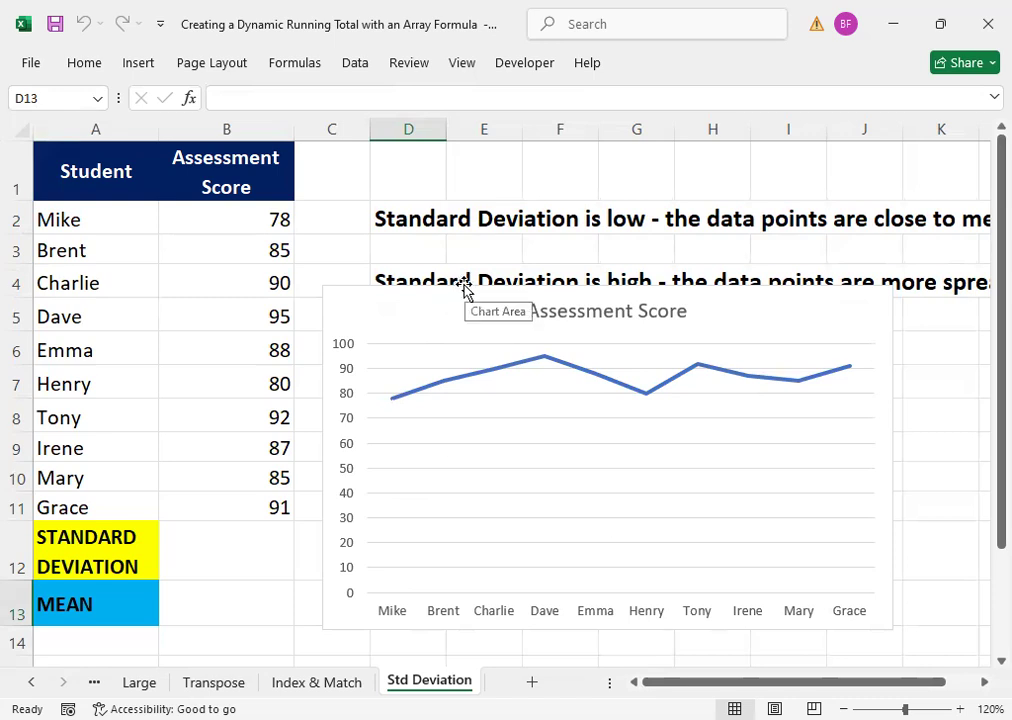
drag(478, 330, 491, 370)
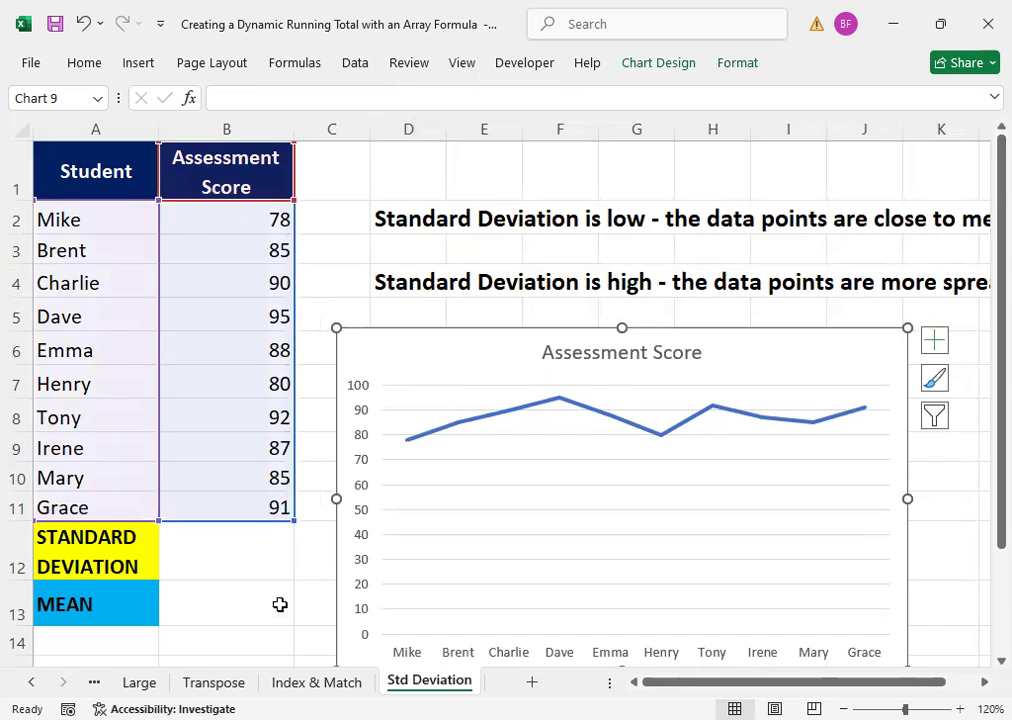
drag(420, 328, 560, 239)
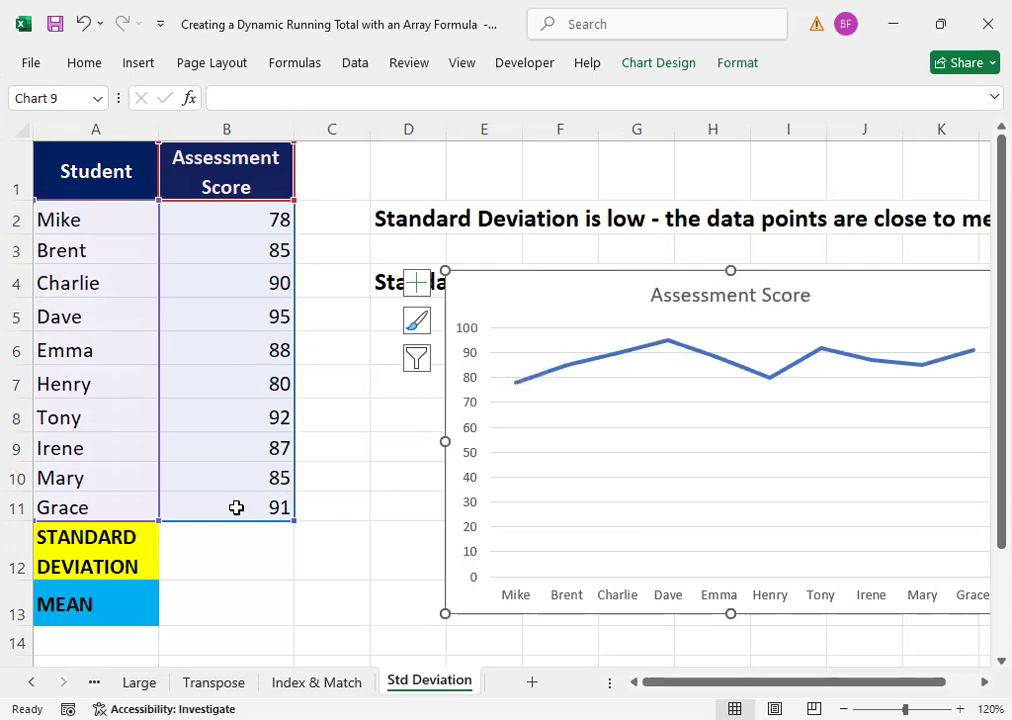
- Calculate the sample standard deviation of the scores in B12 with =STDEV.S(B2:B11)
click(225, 540)
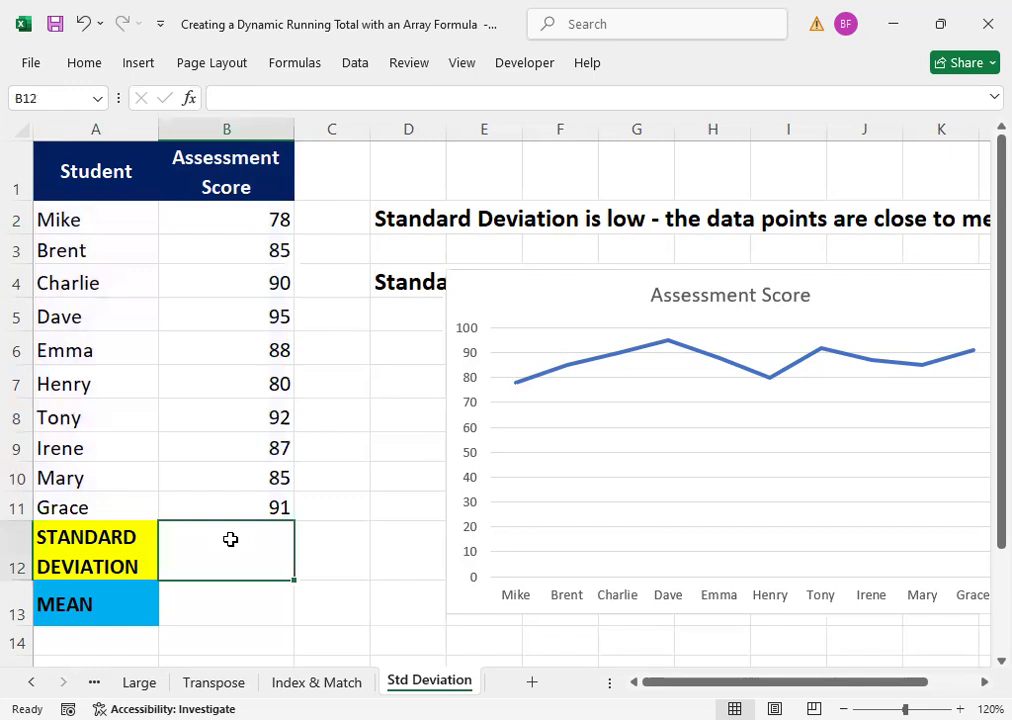
text(=)
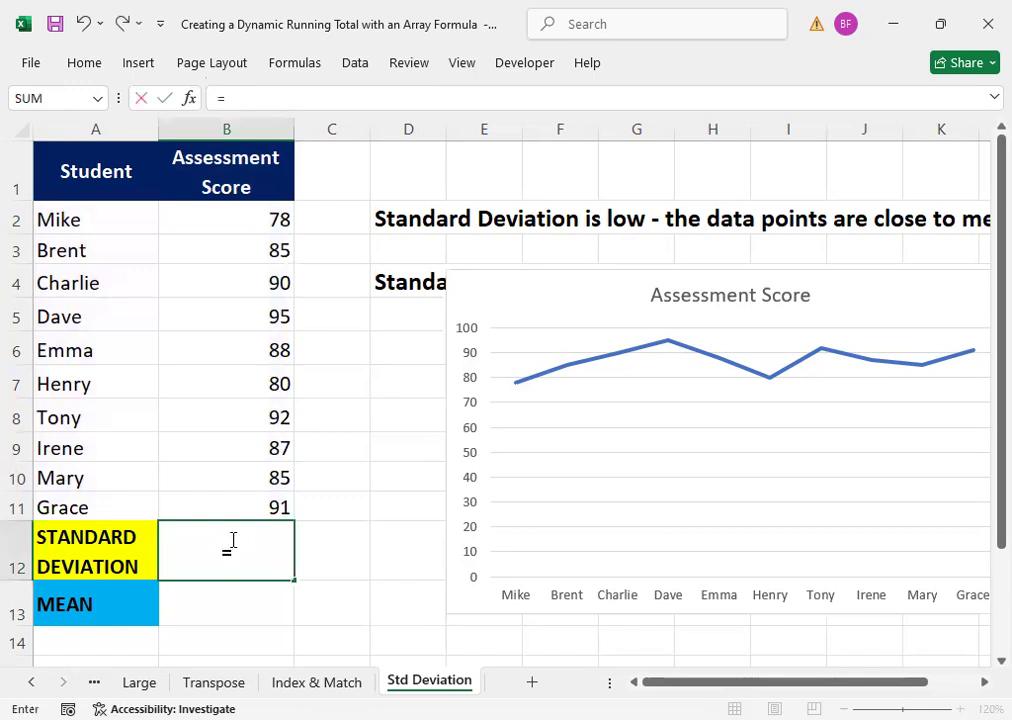
text(stdev)
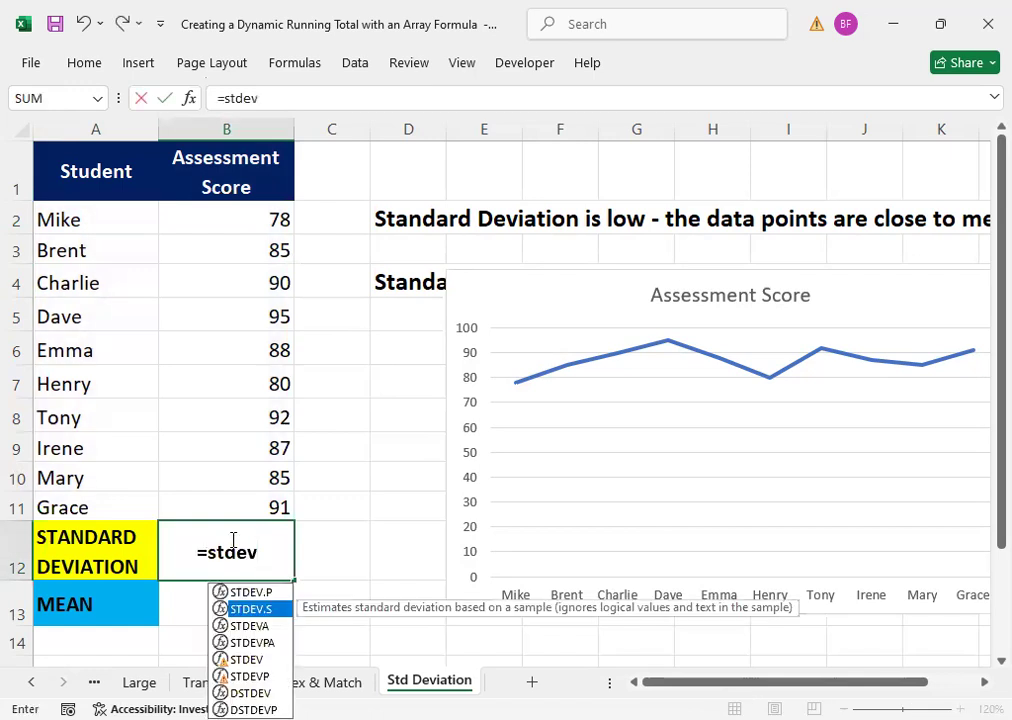
key(Tab)
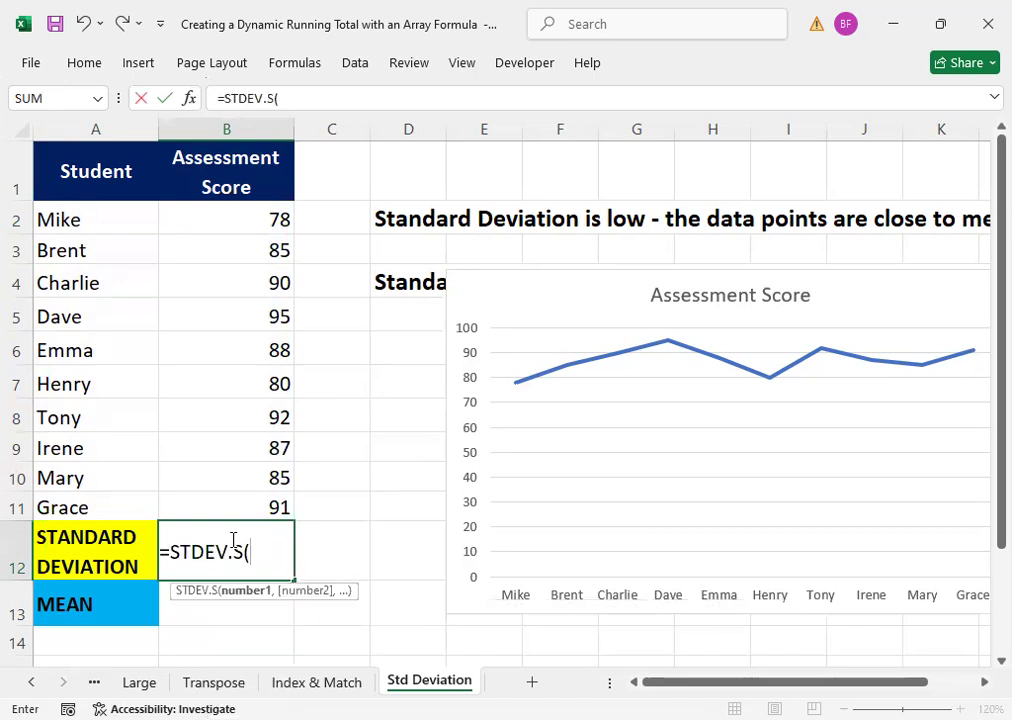
click(219, 222)
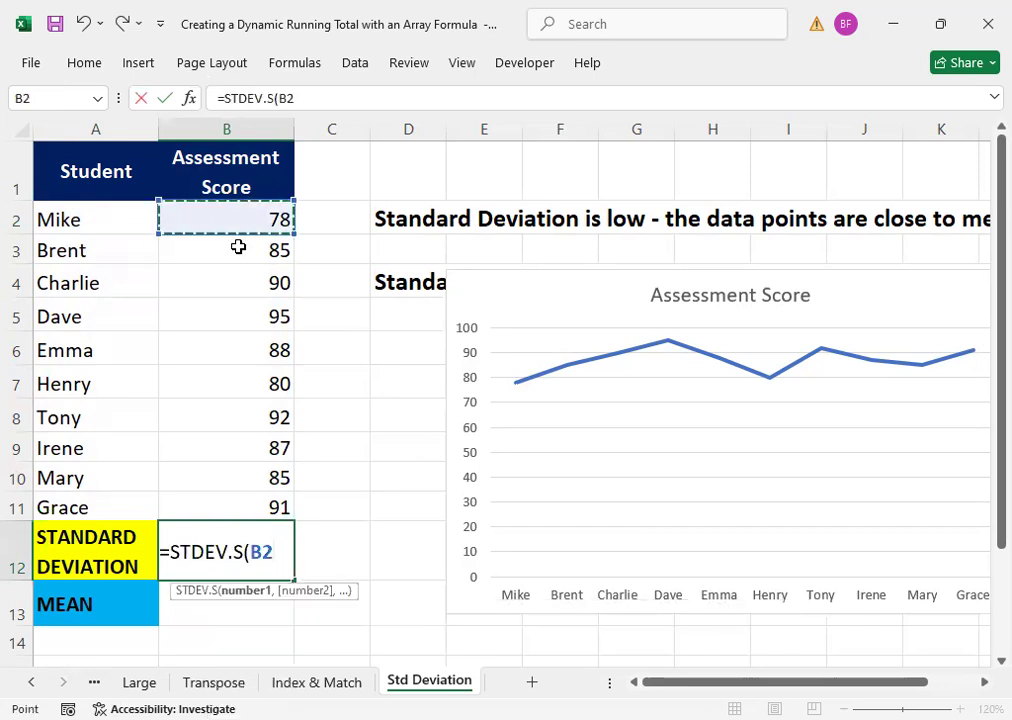
shift+click(219, 487)
text())
key(Return)
key(Up)
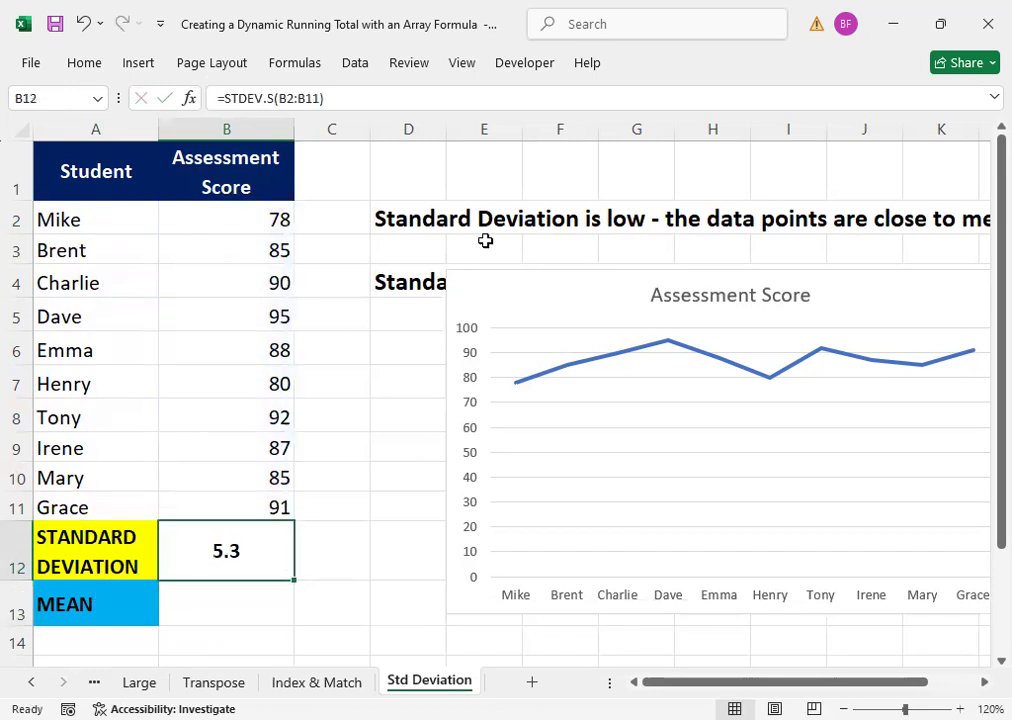
- Move the chart below row 8 and add "STDEV.S - Estimates standard deviation based on a sample - ignores logical values and text in the sample" in D6
drag(570, 276, 554, 438)
click(413, 341)
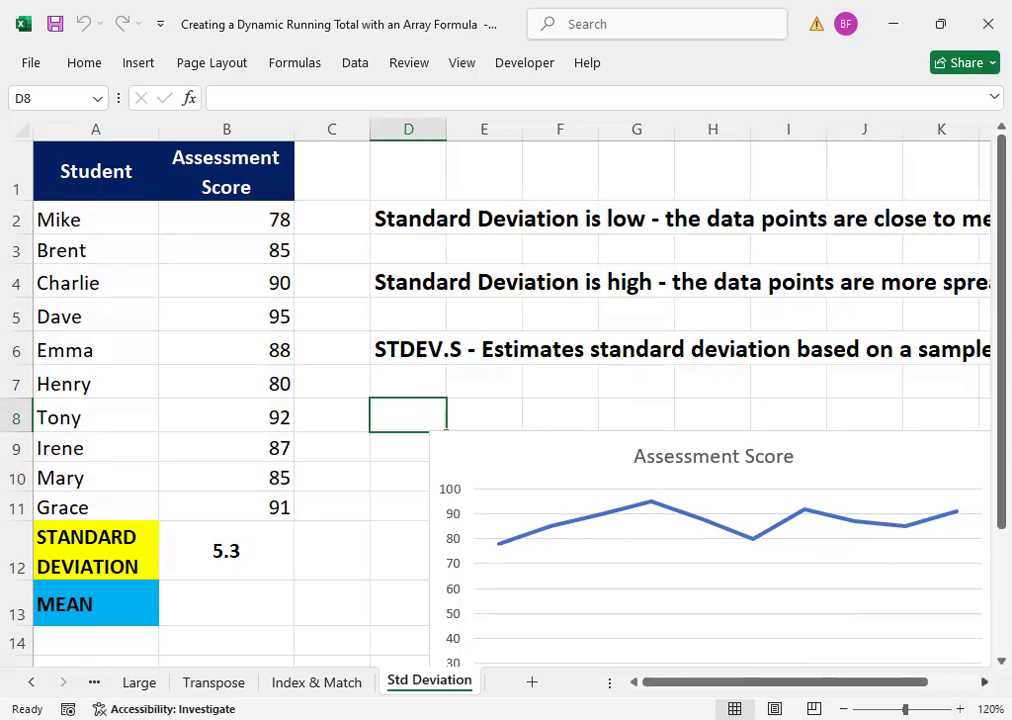
scroll(965, 675, right, 1)
scroll(985, 687, right, 4)
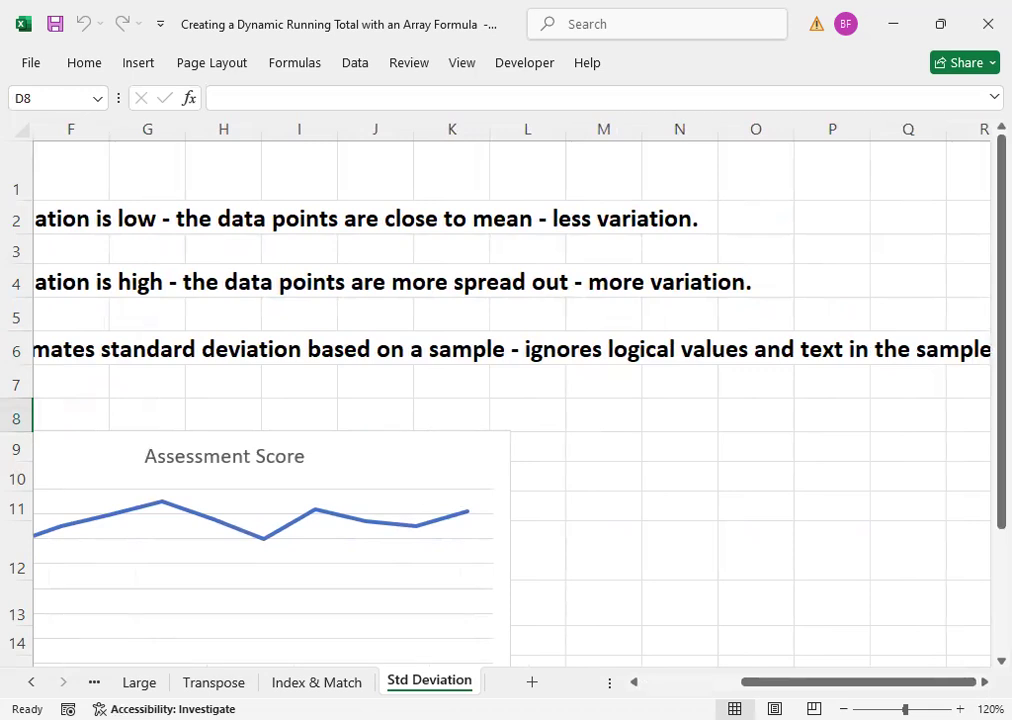
scroll(897, 686, right, 1)
drag(897, 686, 666, 676)
- Calculate the mean of the assessment scores in B13 with =AVERAGE(B2:B11)
click(257, 560)
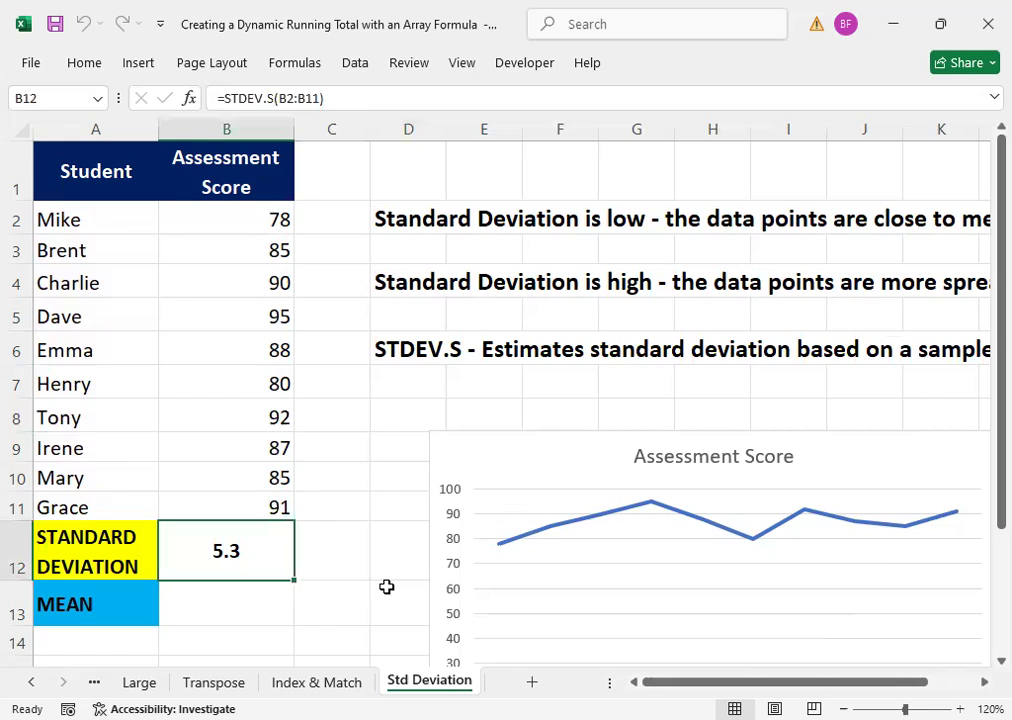
key(Down)
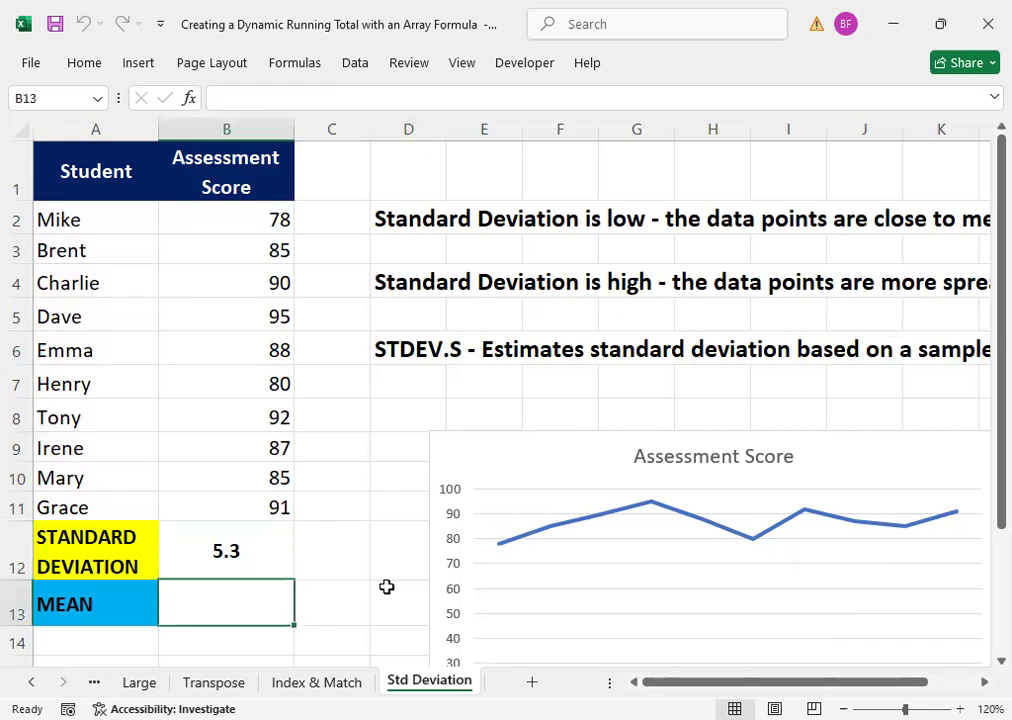
text(=)
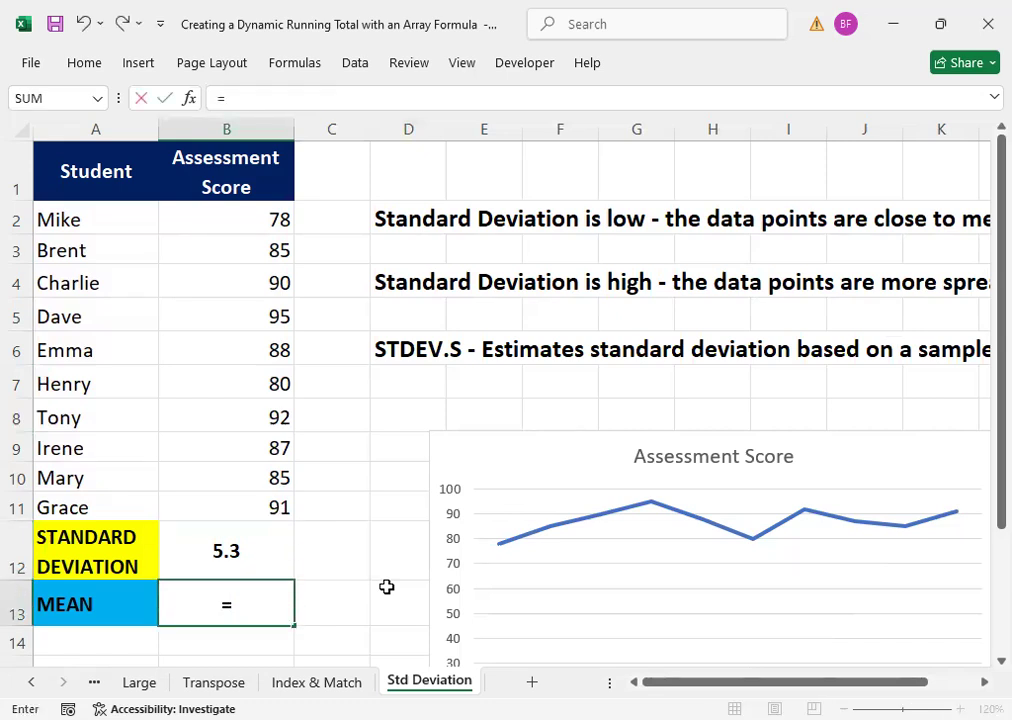
text(avera)
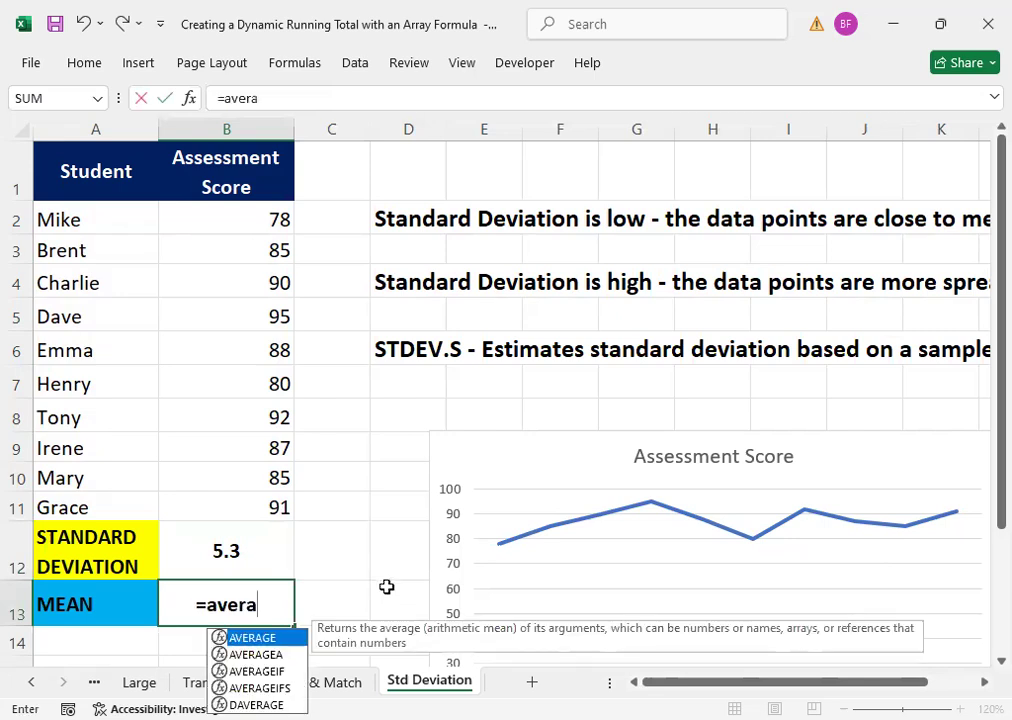
key(Tab)
click(256, 229)
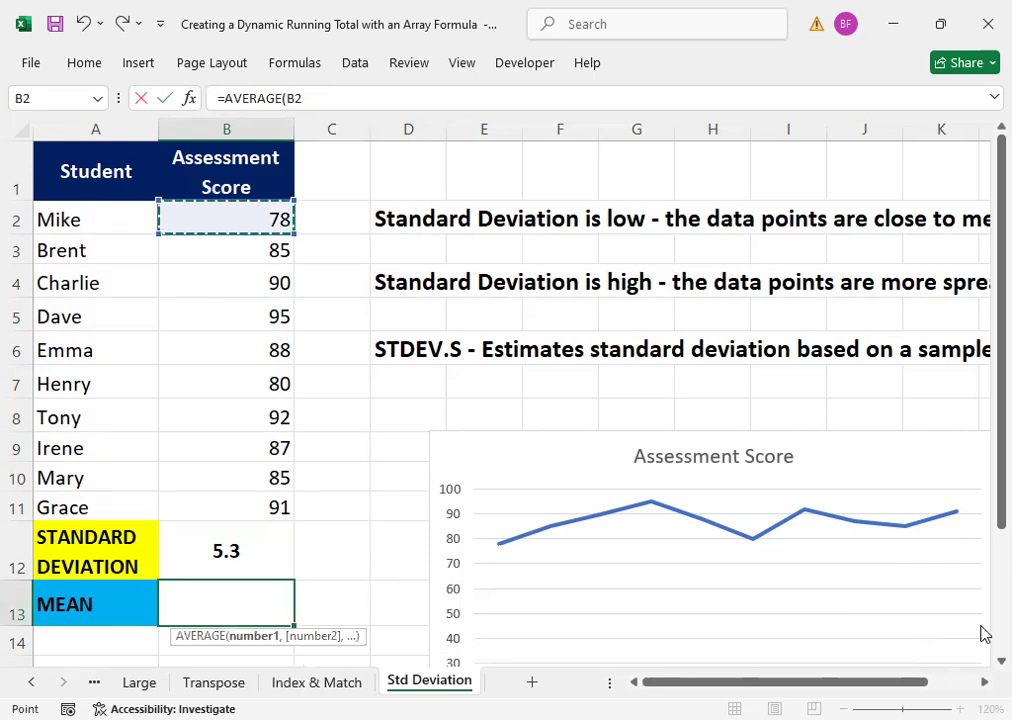
key(ctrl+shift+Down)
text())
key(Return)
key(Up)
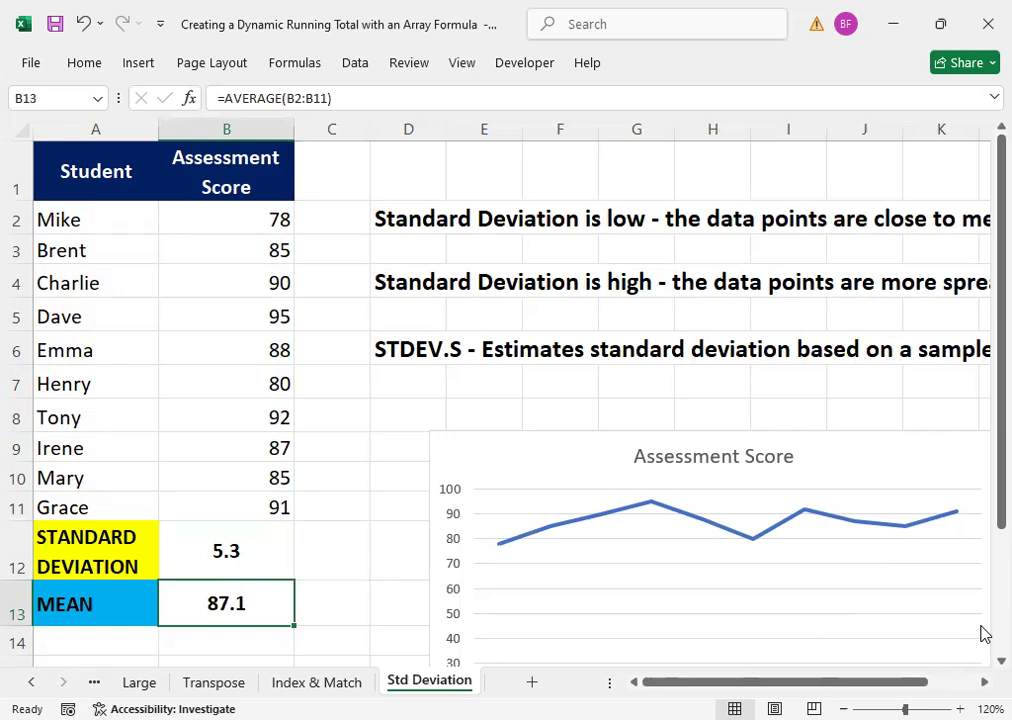
- Clear the assessment score in cell B5
key(Up)
key(Up)
key(Up)
key(Up)
key(Up)
key(Up)
key(Up)
key(Up)
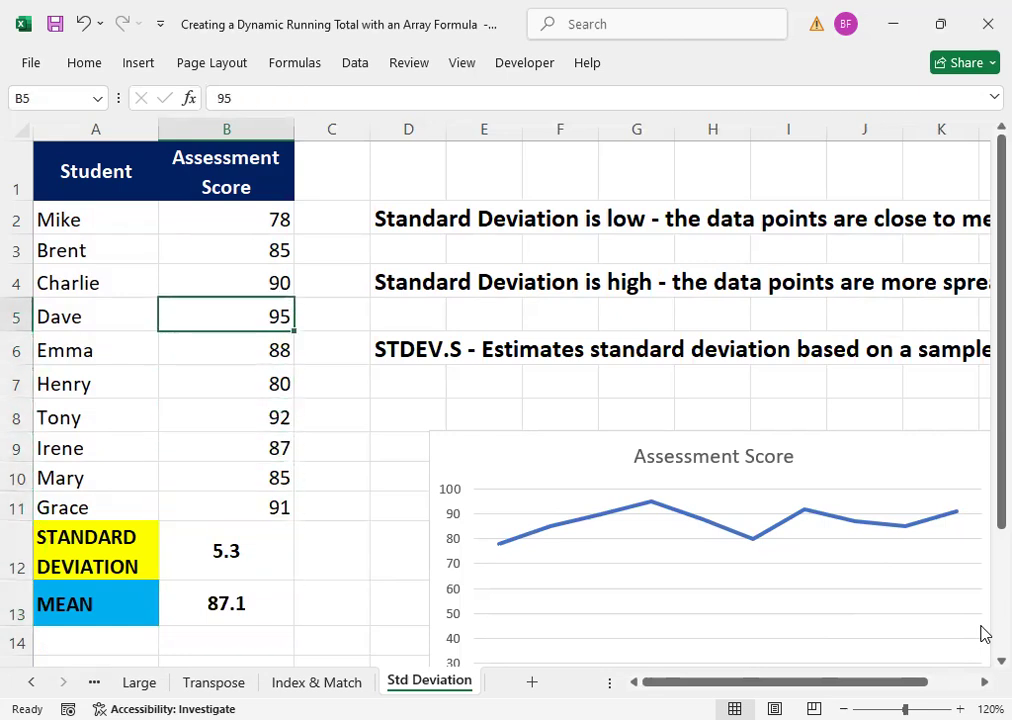
key(Delete)
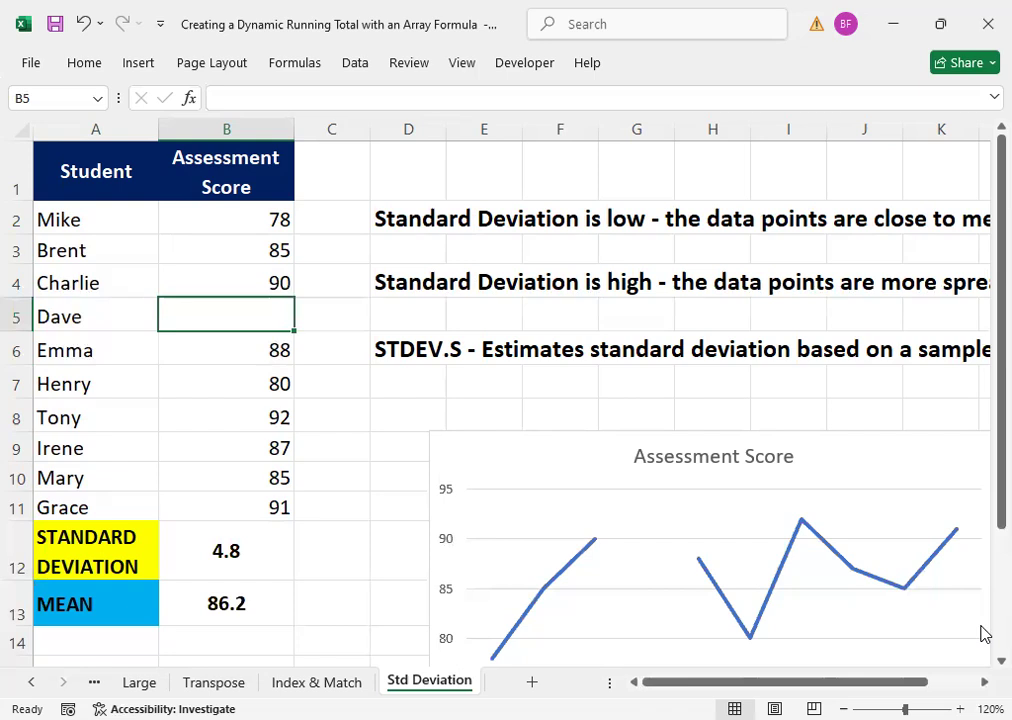
- Change the standard deviation formula in B12 to the population version, =STDEV.P(B2:B11)
key(Down)
key(Down)
key(Down)
key(Down)
key(Down)
key(Down)
key(Down)
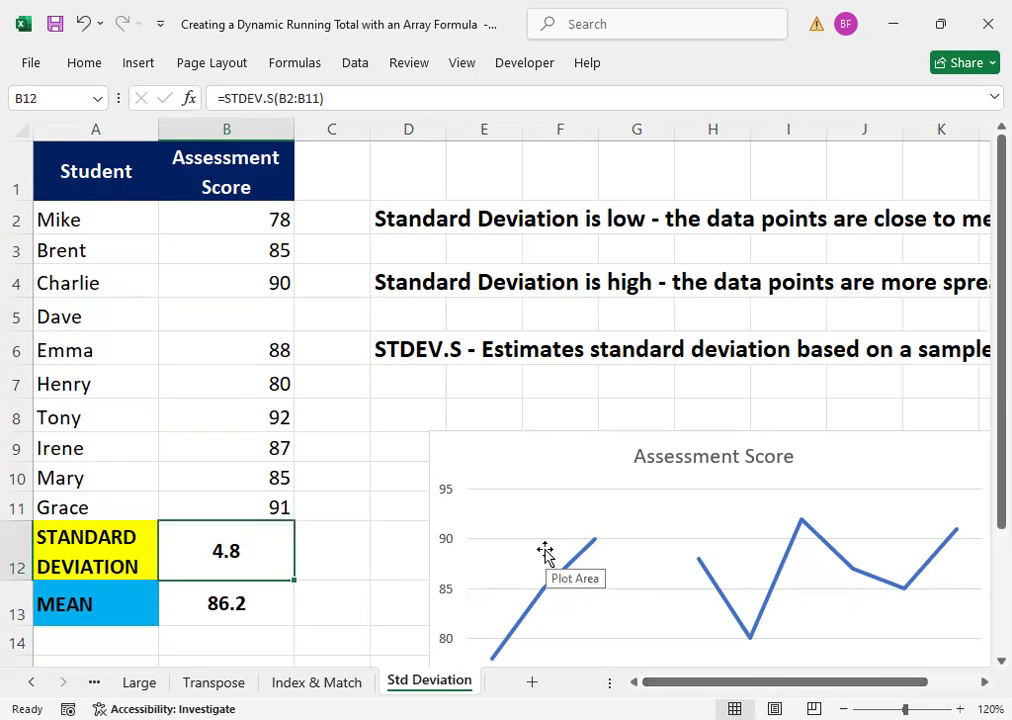
key(F2)
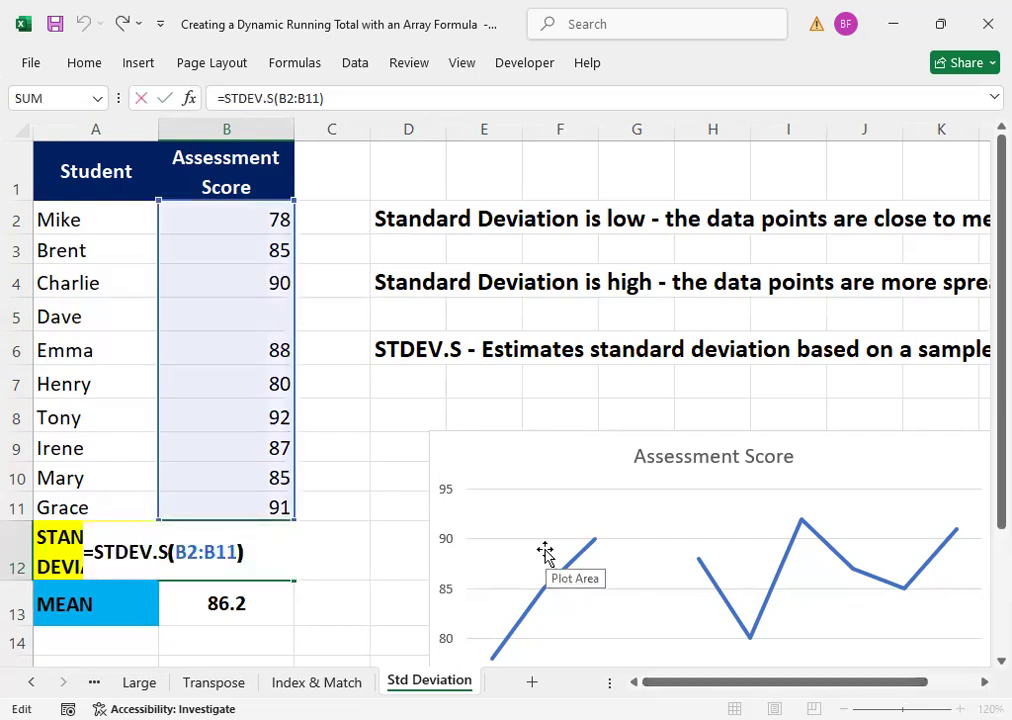
key(Left)
key(Left)
key(Left)
key(Left)
key(Left)
key(Left)
key(Left)
key(Left)
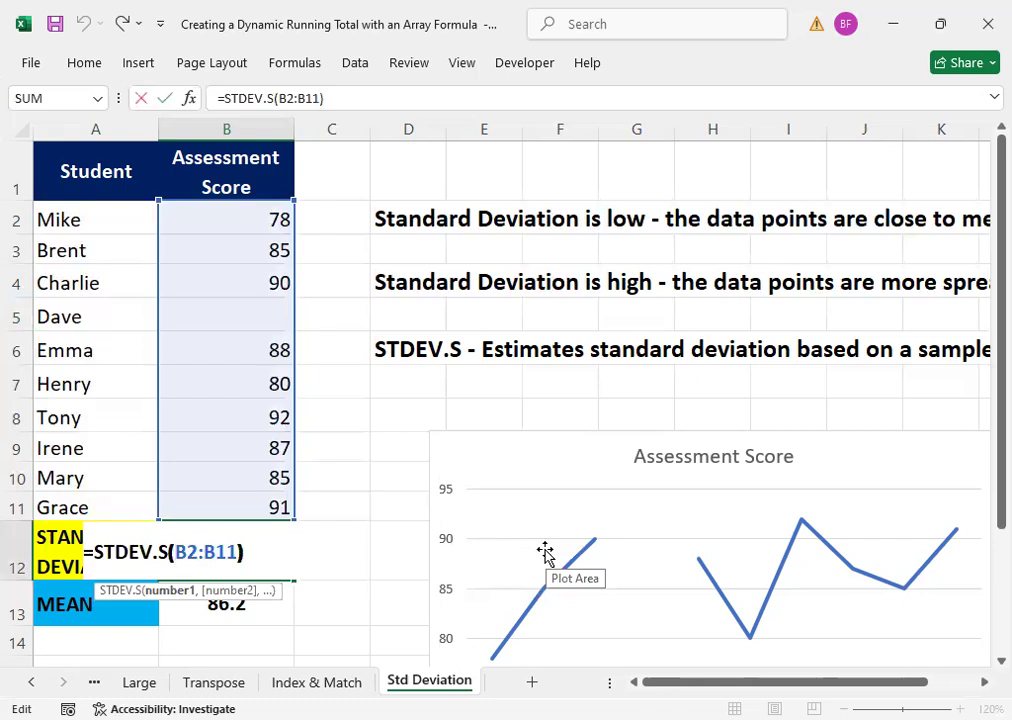
key(BackSpace)
text(P)
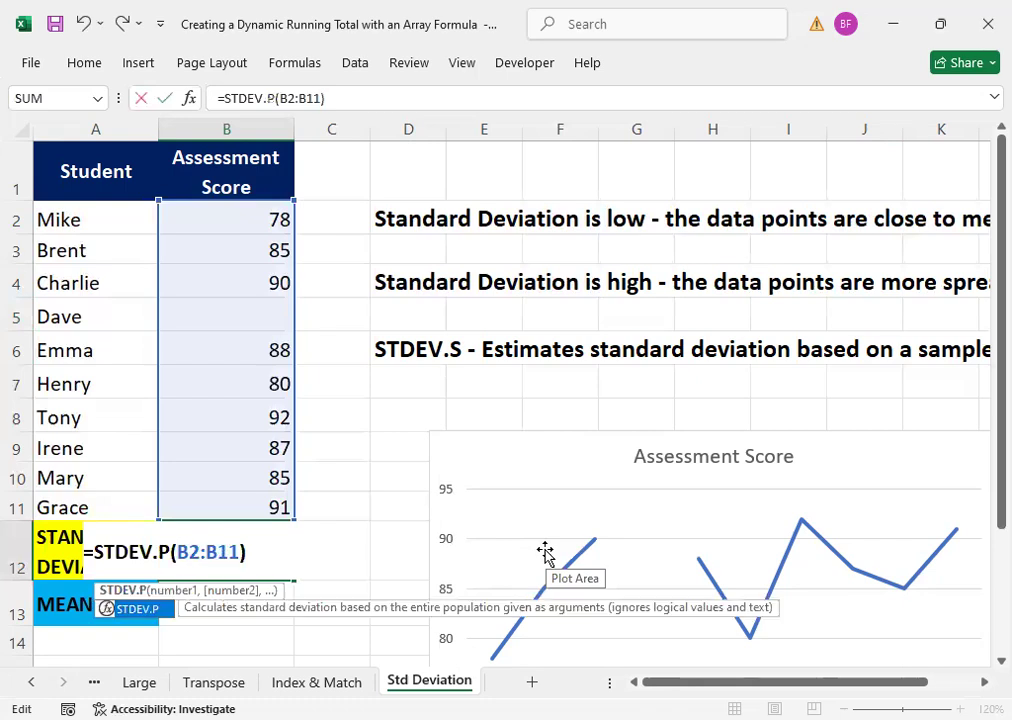
key(ctrl+Return)
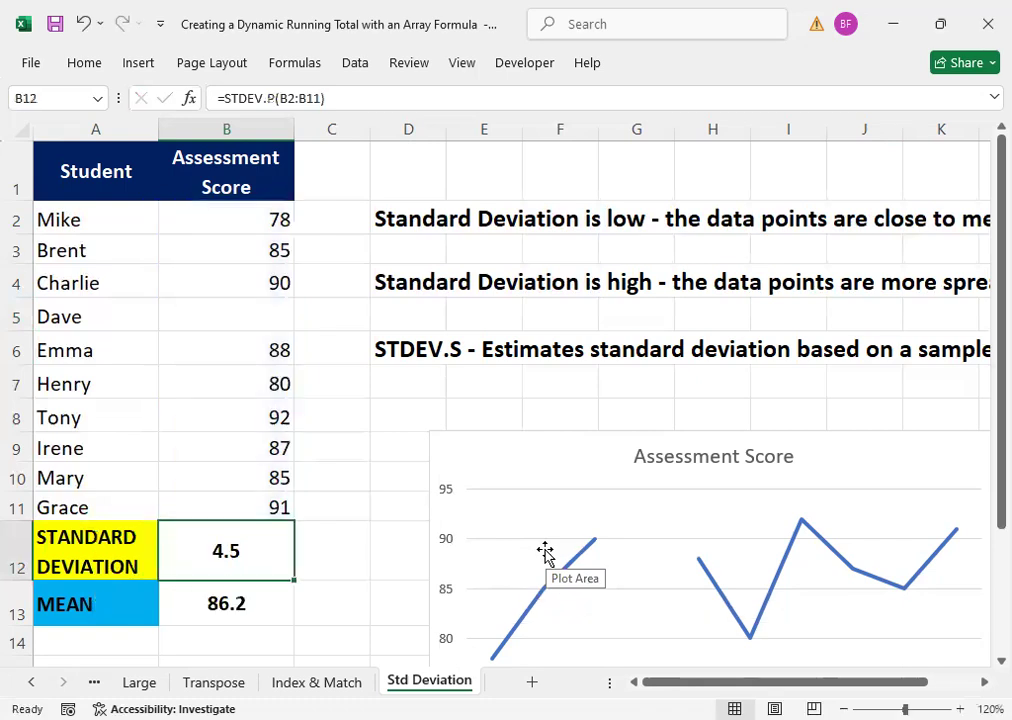
- Enter "STDEV.P - Calculates standard deviation based on the entire population given as arguments - ignores logical values and text." in D8
click(414, 408)
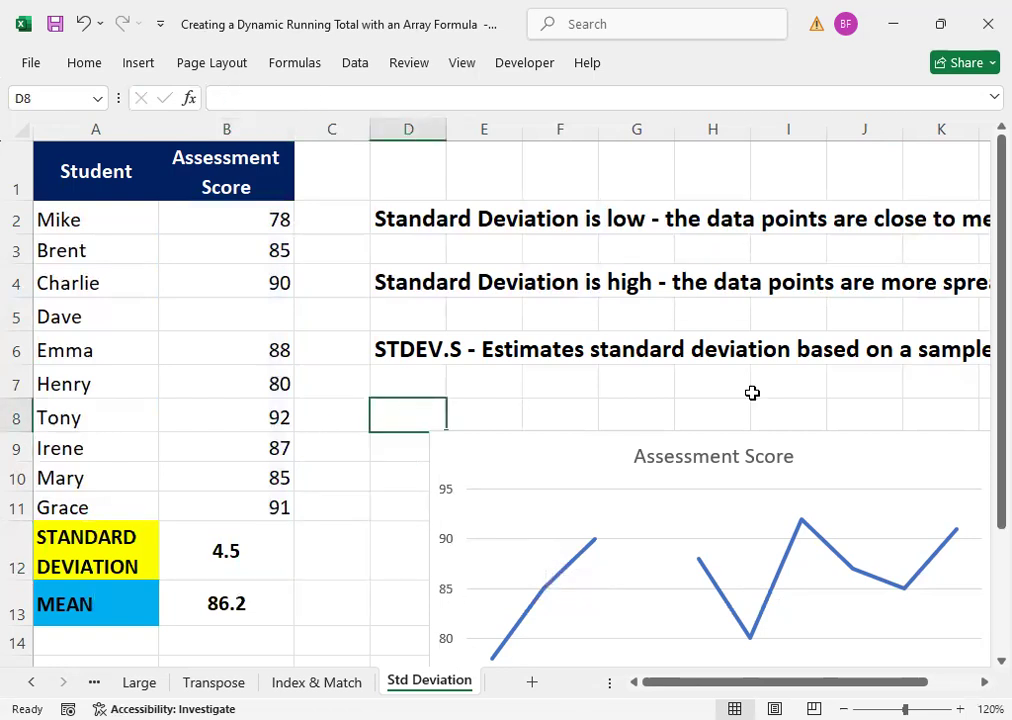
text(STDEV.P - Calculates standard deviation based on the entire population given as arguments - ignores logical values and text.)
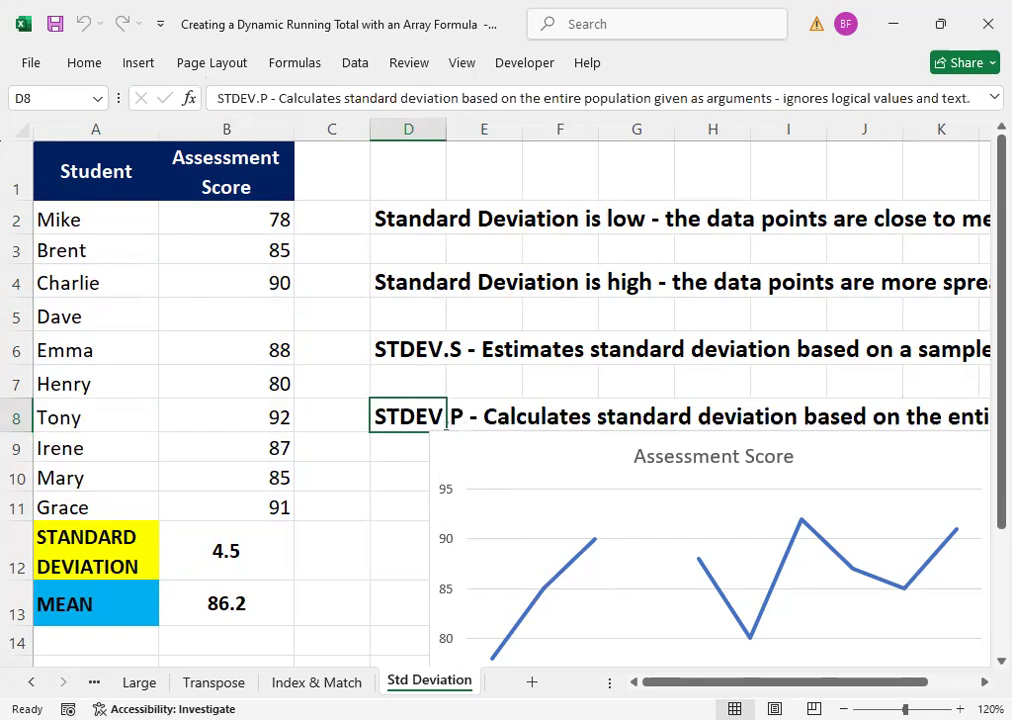
- Read the full STDEV.P note across row 8
drag(863, 681, 904, 678)
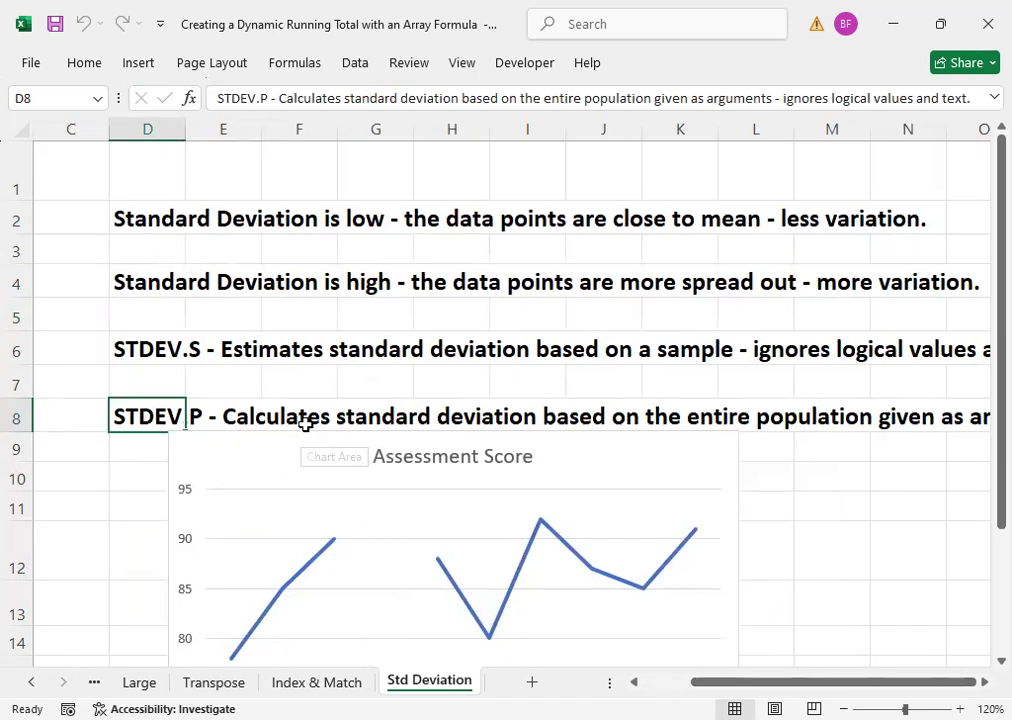
key(Right)
key(Right)
key(Right)
key(Right)
key(Right)
key(Right)
key(Right)
key(Right)
key(Right)
key(Right)
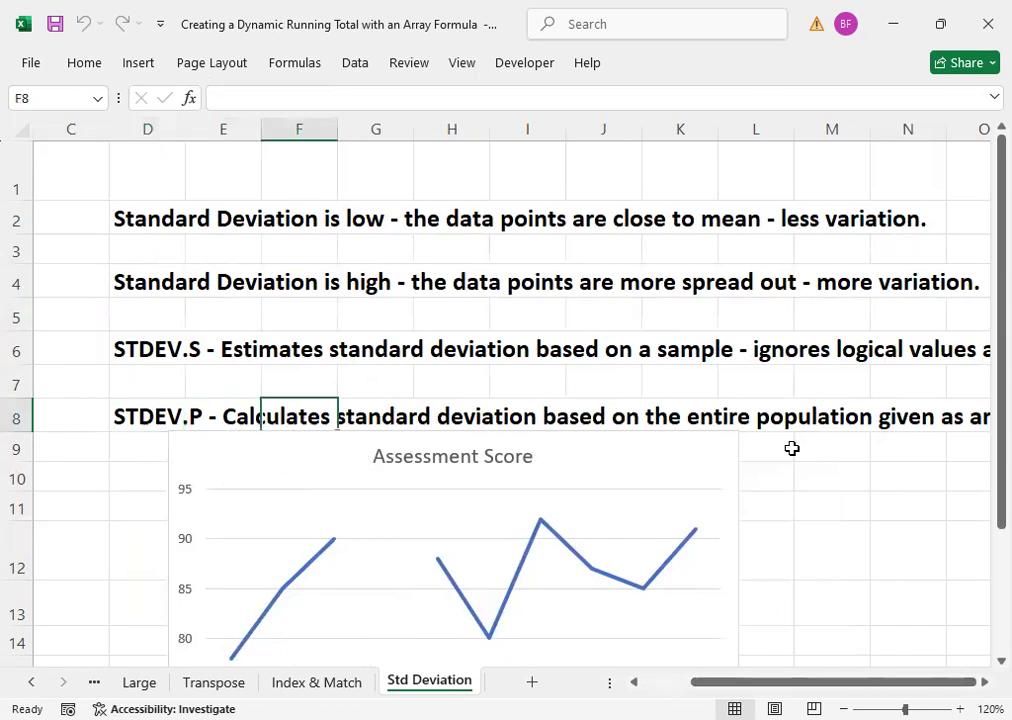
- Examine the end of the STDEV.P note in row 8, including its part about logical values and text
key(Right)
key(Right)
key(Right)
key(Right)
key(Right)
key(Right)
key(Right)
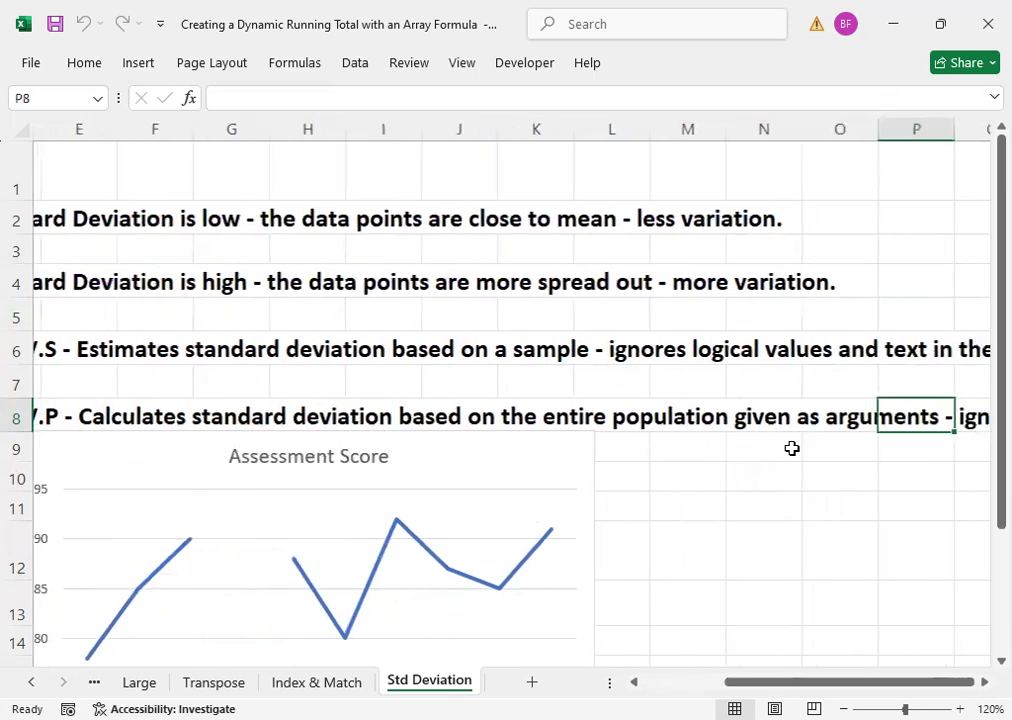
key(Left)
key(Left)
key(Left)
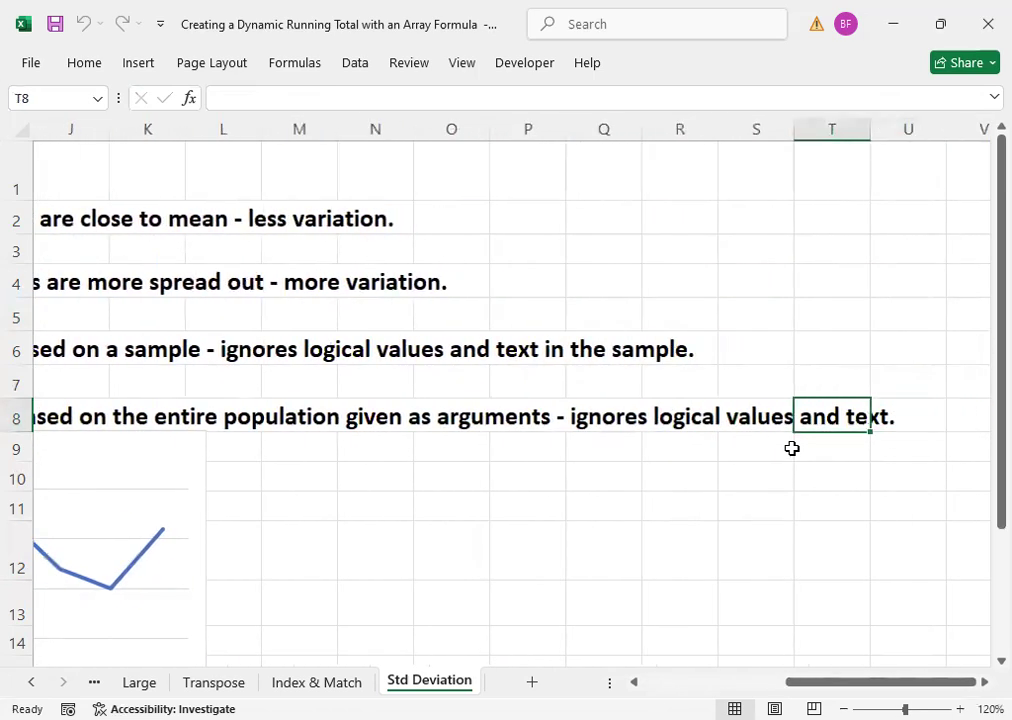
key(Left)
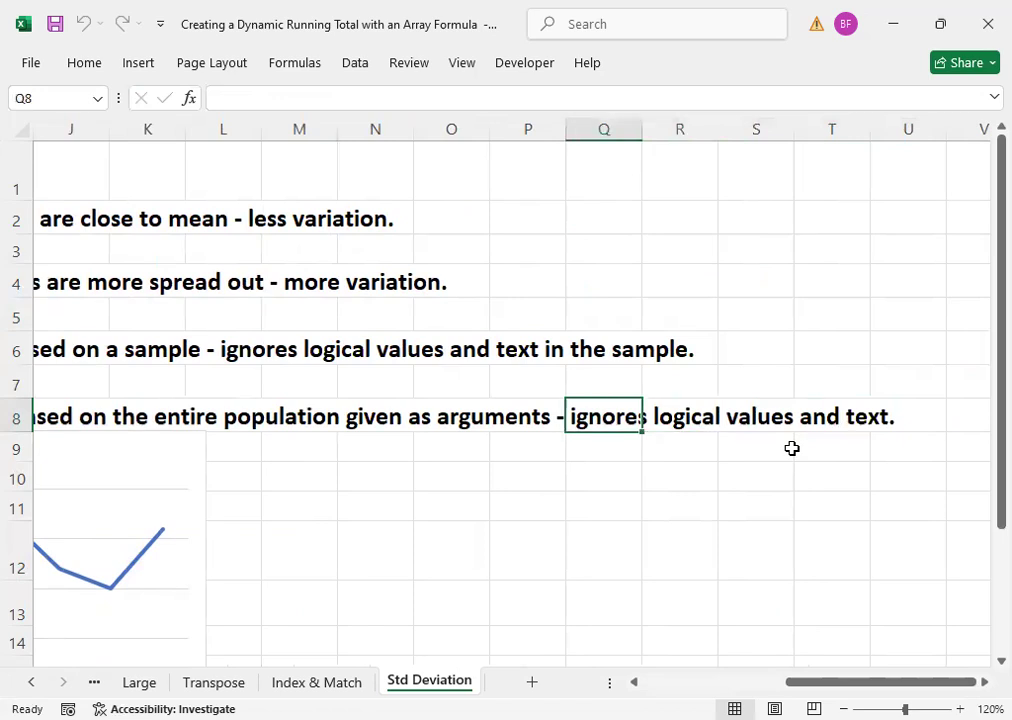
key(Left)
key(Left)
key(Left)
key(Left)
key(Left)
key(Left)
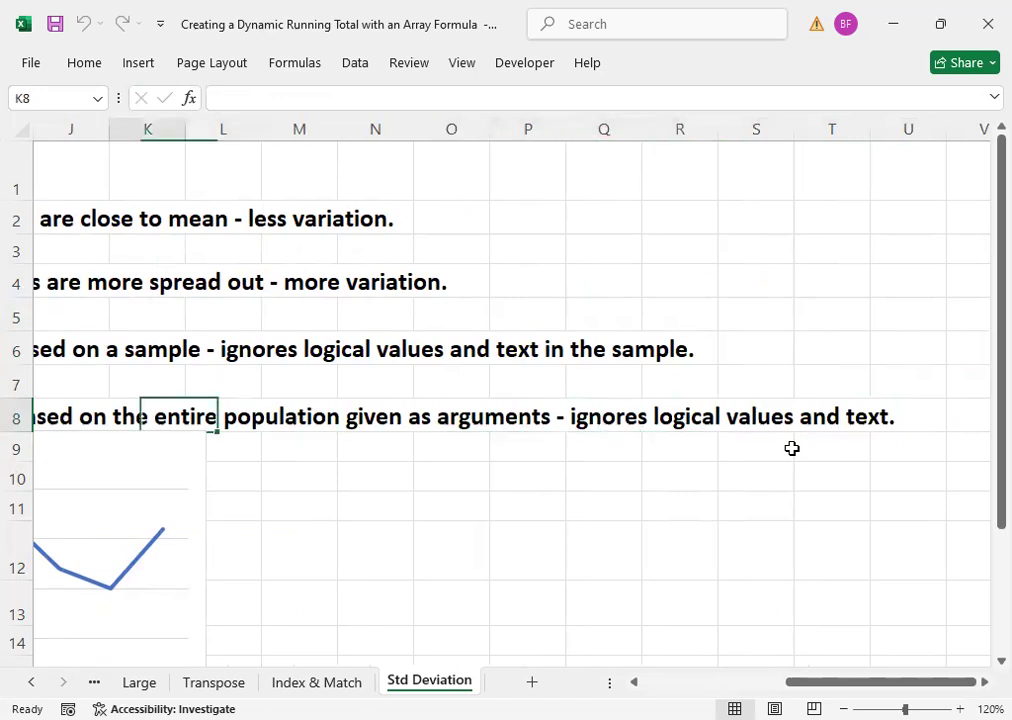
- Enter 95 as the missing assessment score in B5
key(Home)
key(Right)
key(Right)
key(Up)
key(Up)
key(Up)
key(Left)
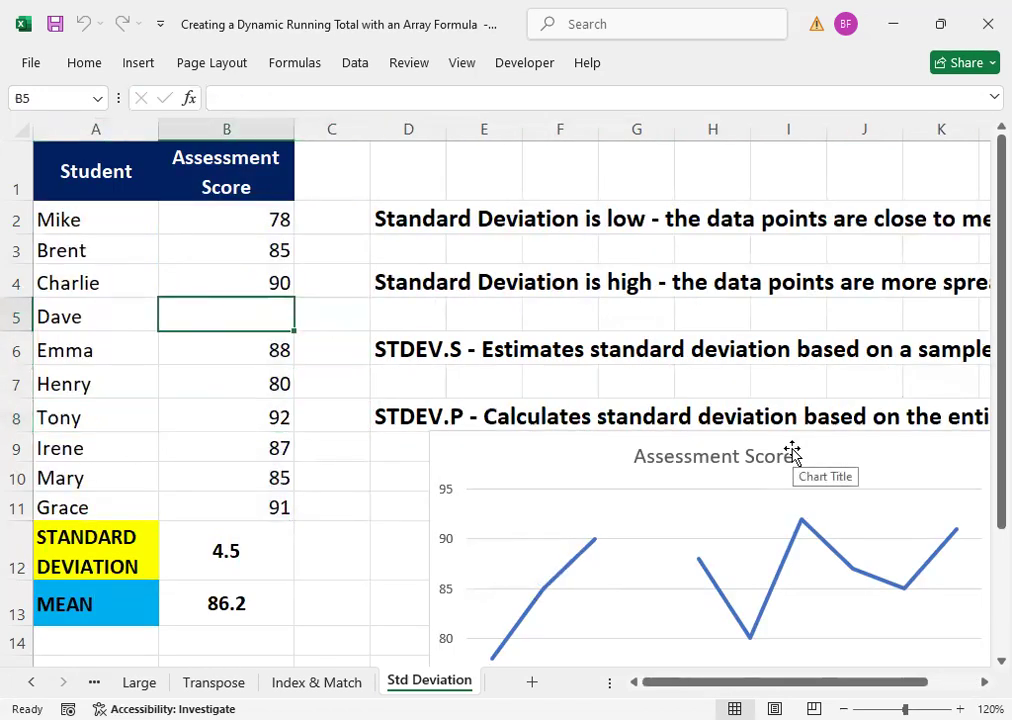
text(95)
key(Right)
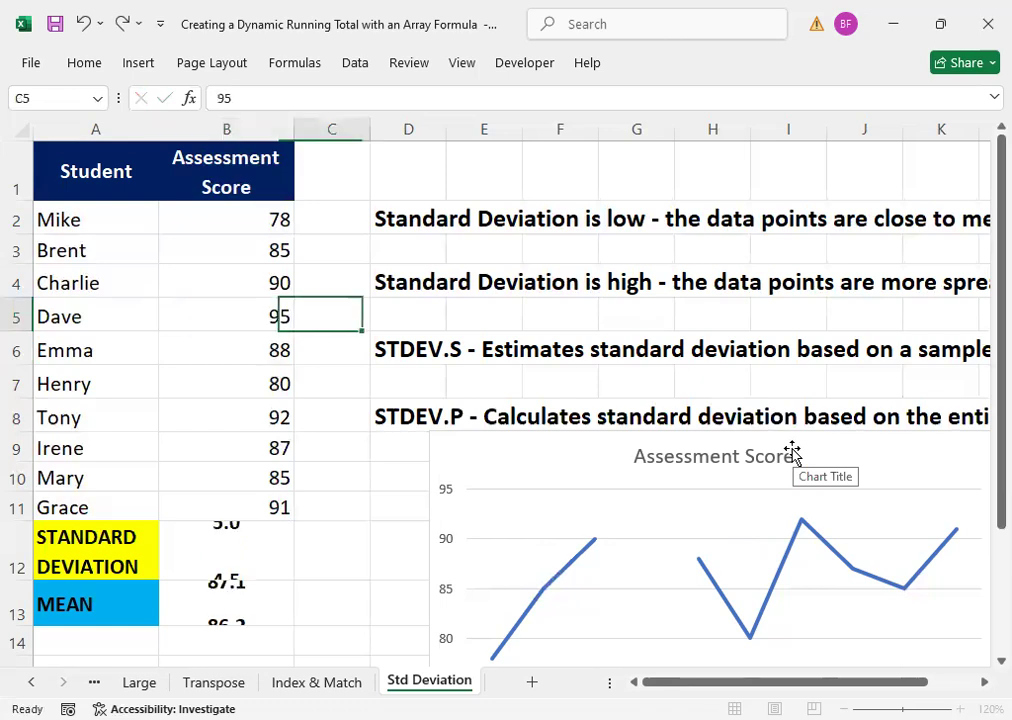
key(Left)
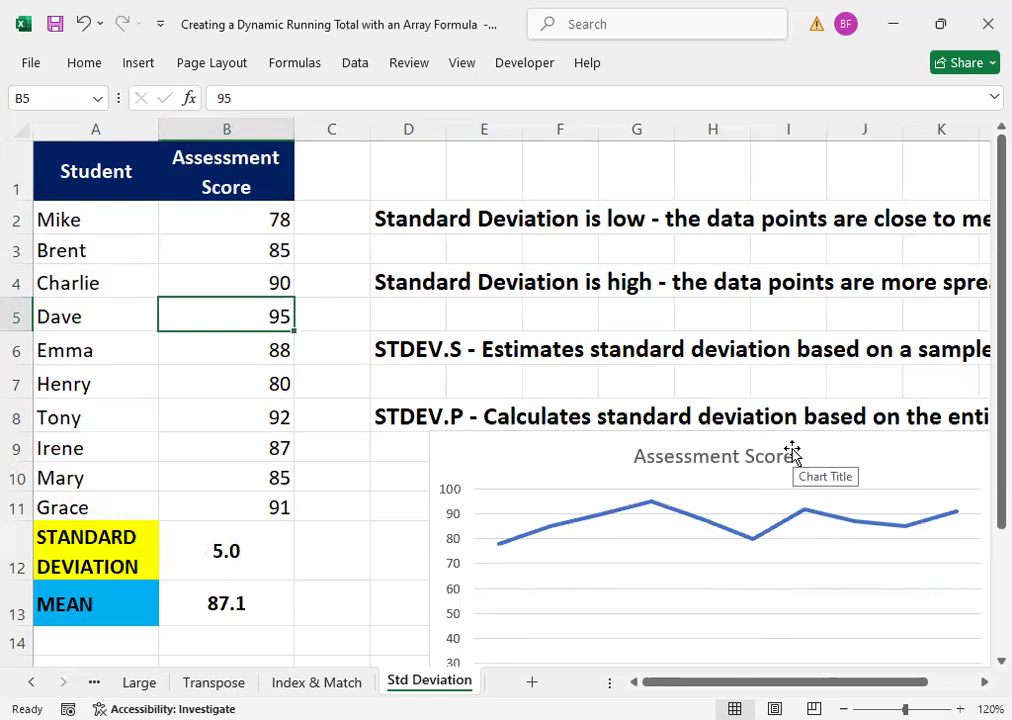
- Try an assessment score of 90 in B6 and replace it with 85
click(272, 344)
text(90)
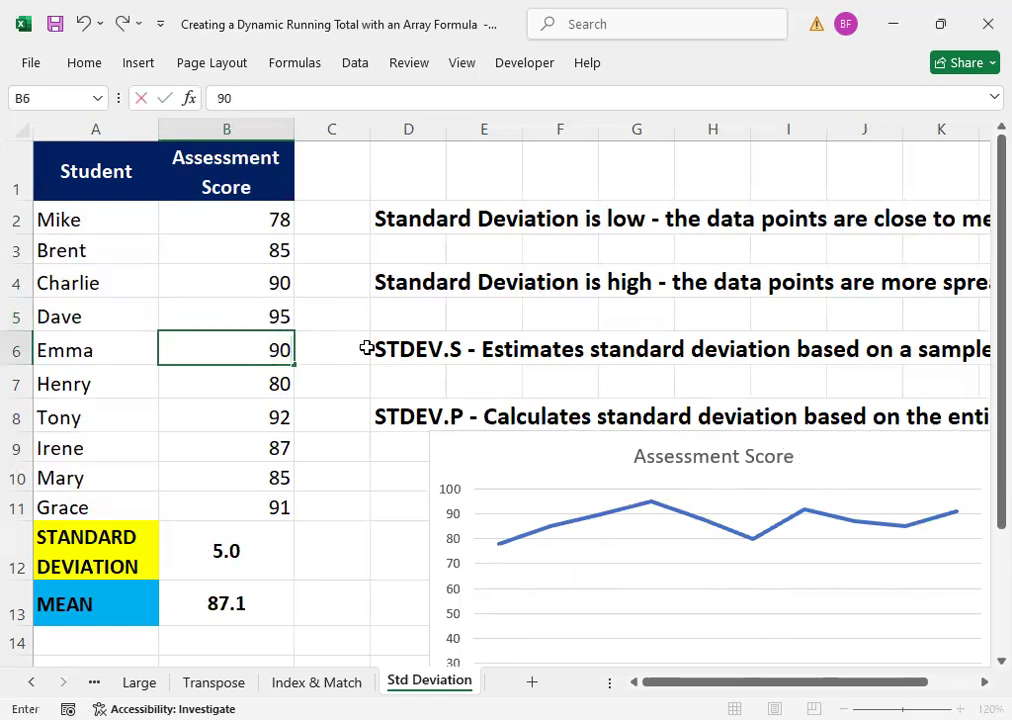
key(Return)
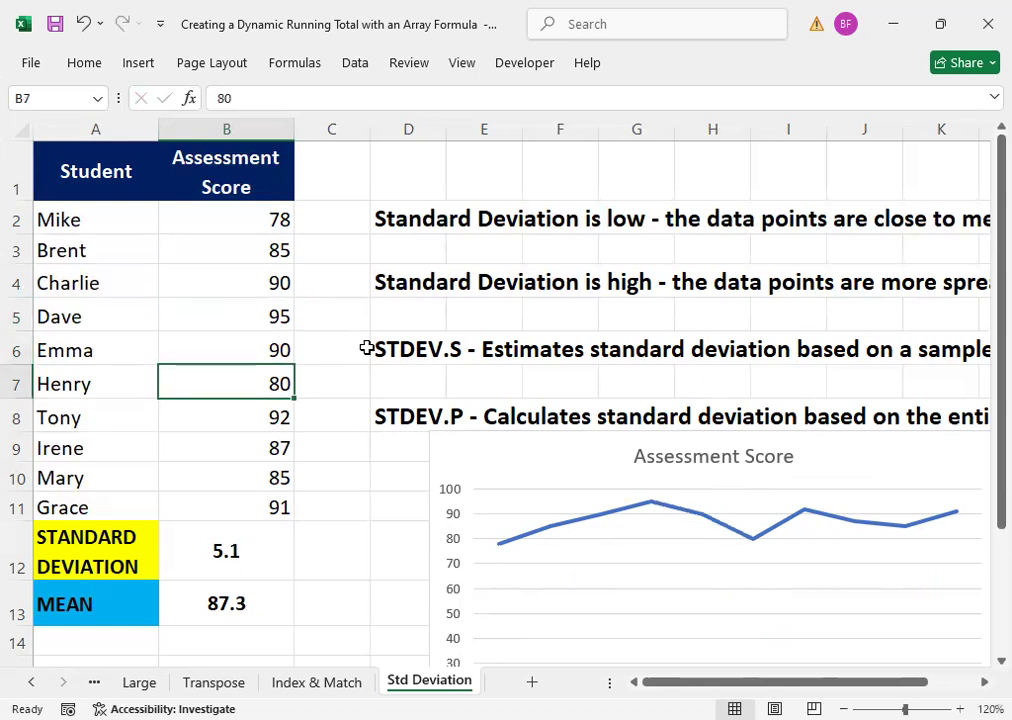
key(Up)
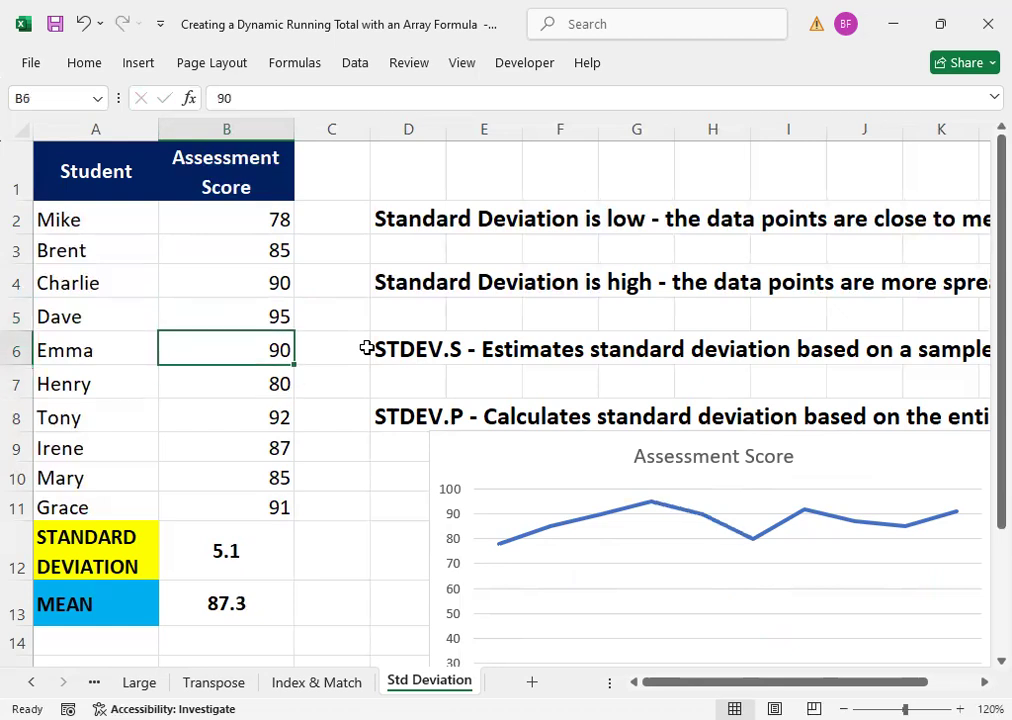
text(85)
key(Return)
- Set the assessment score in B8 to 85
key(Down)
key(Down)
key(Down)
key(Up)
key(Up)
key(Down)
key(Up)
text(85)
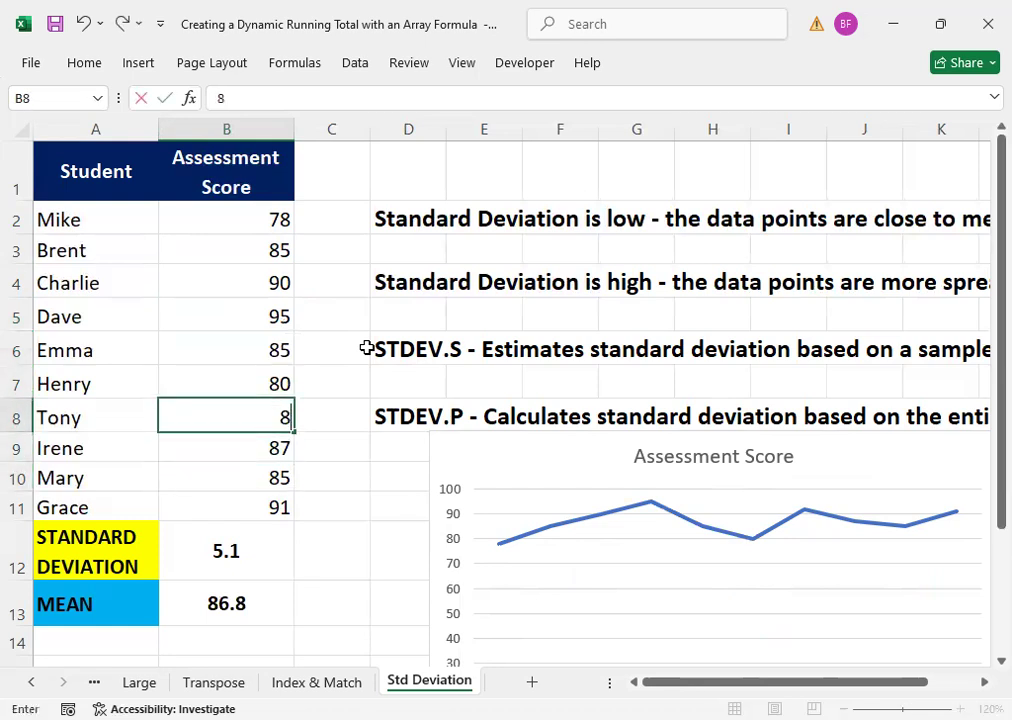
key(Return)
- Set the assessment score in B4 to 85 and check the mean formula in B13 against the scores in B2:B11
key(Up)
key(Up)
key(Up)
key(Up)
key(Up)
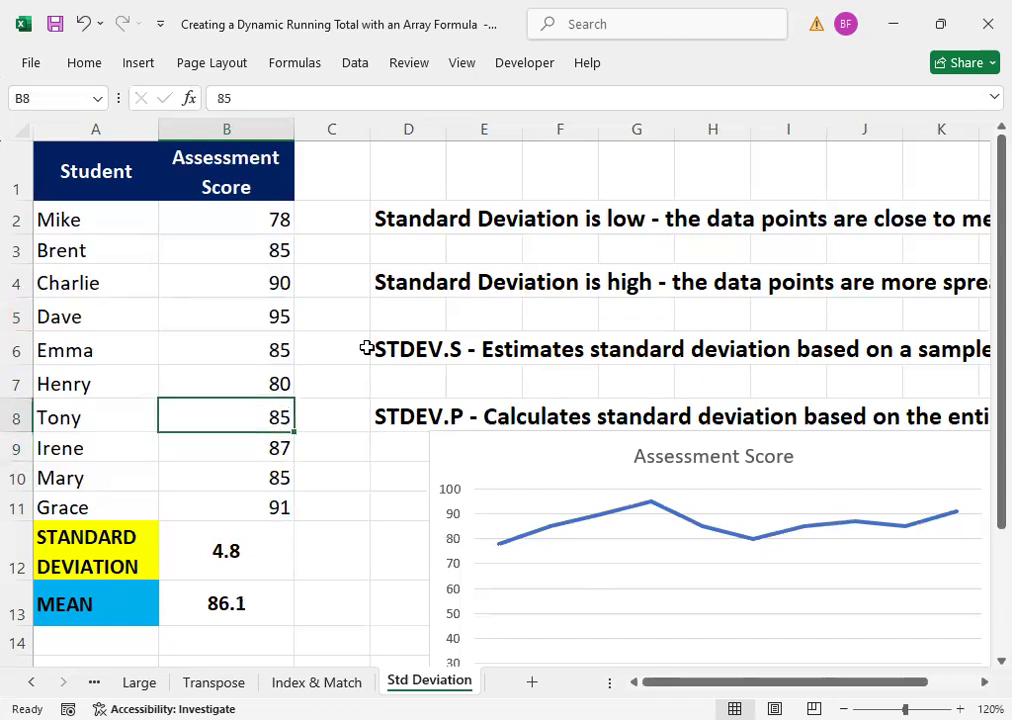
text(85)
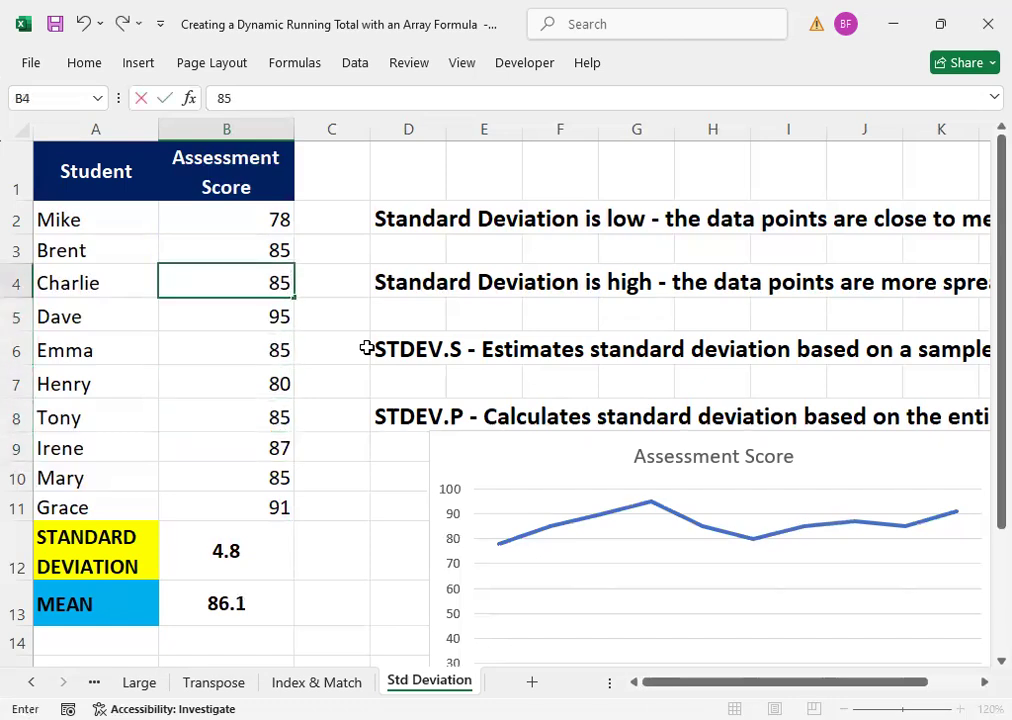
key(Return)
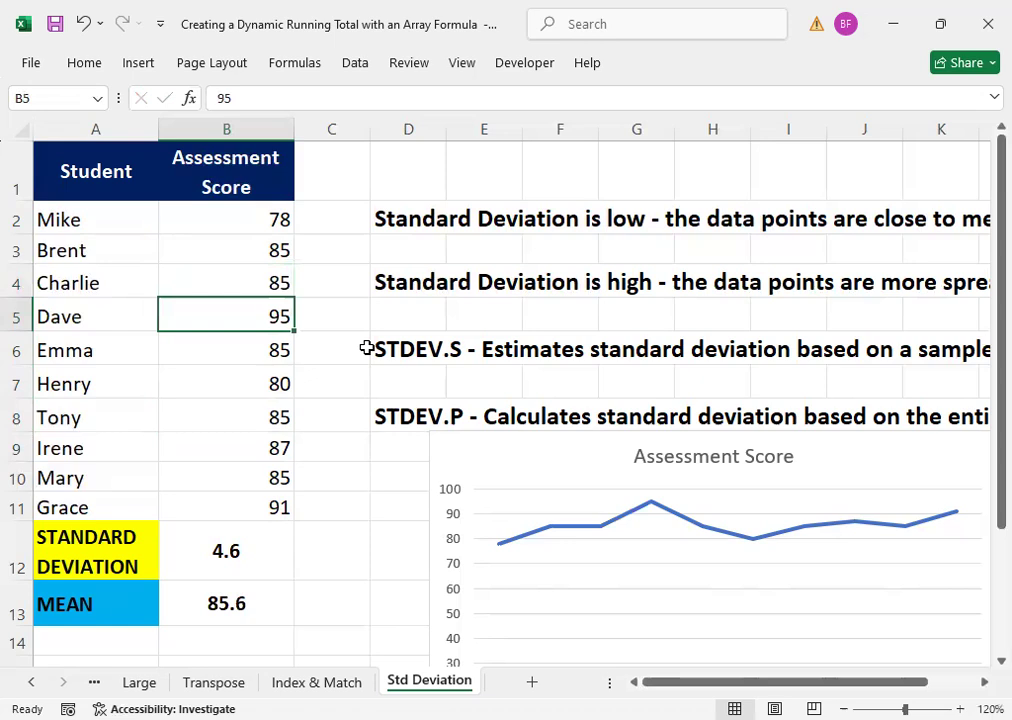
click(230, 590)
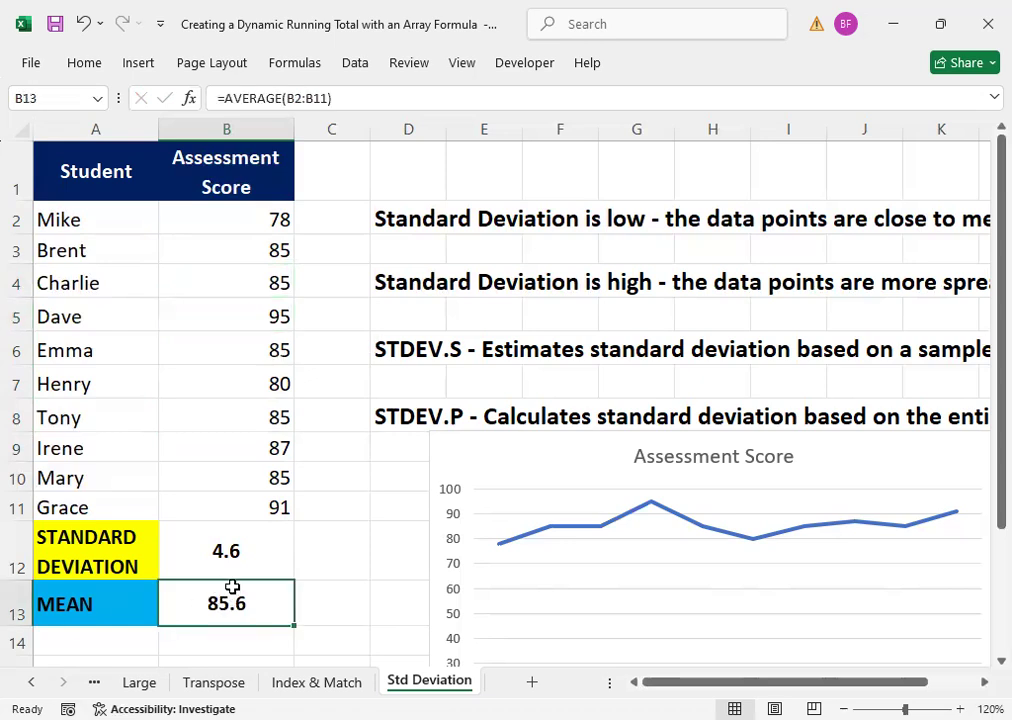
drag(258, 219, 272, 508)
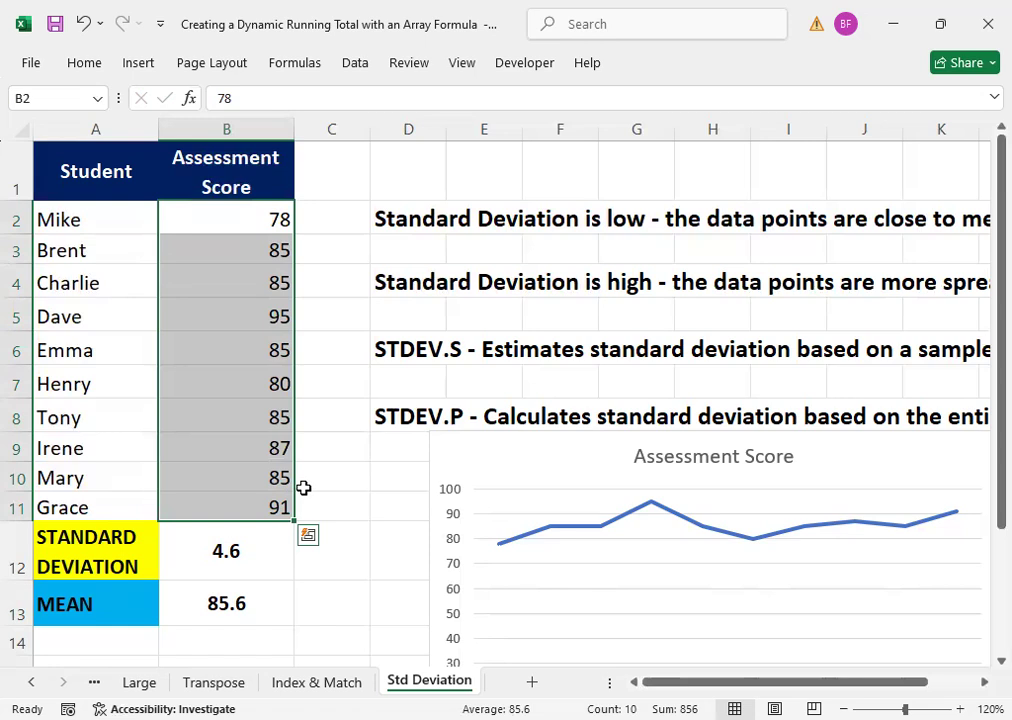
- Undo all the recent score edits in B4, B8, B6 and B5
click(84, 24)
click(84, 24)
click(84, 24)
click(84, 24)
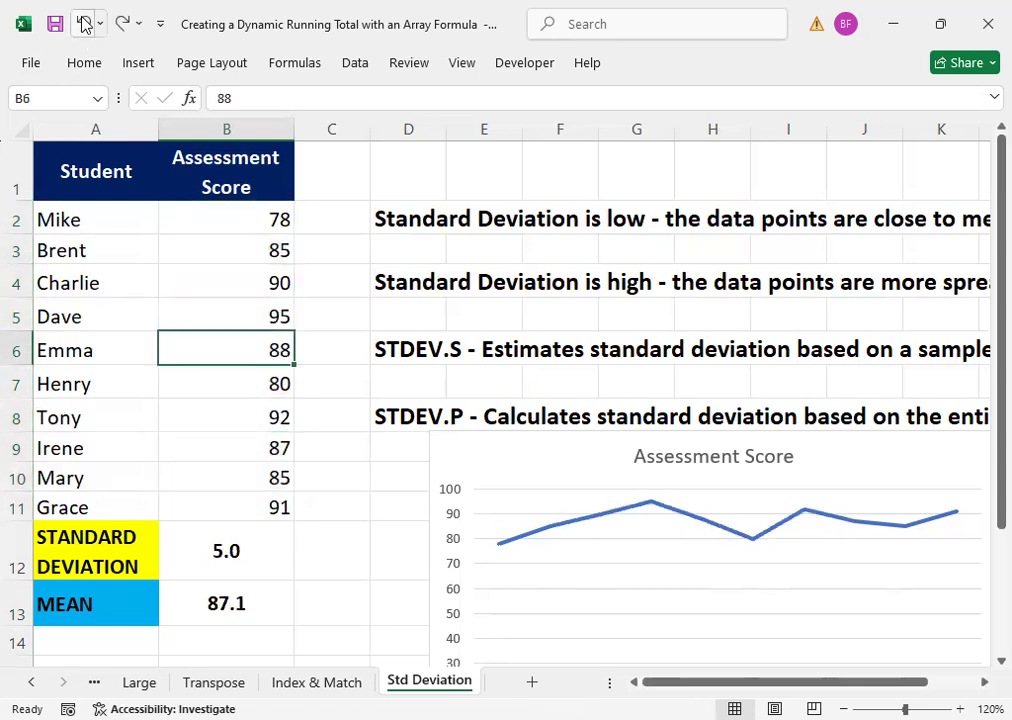
click(84, 24)
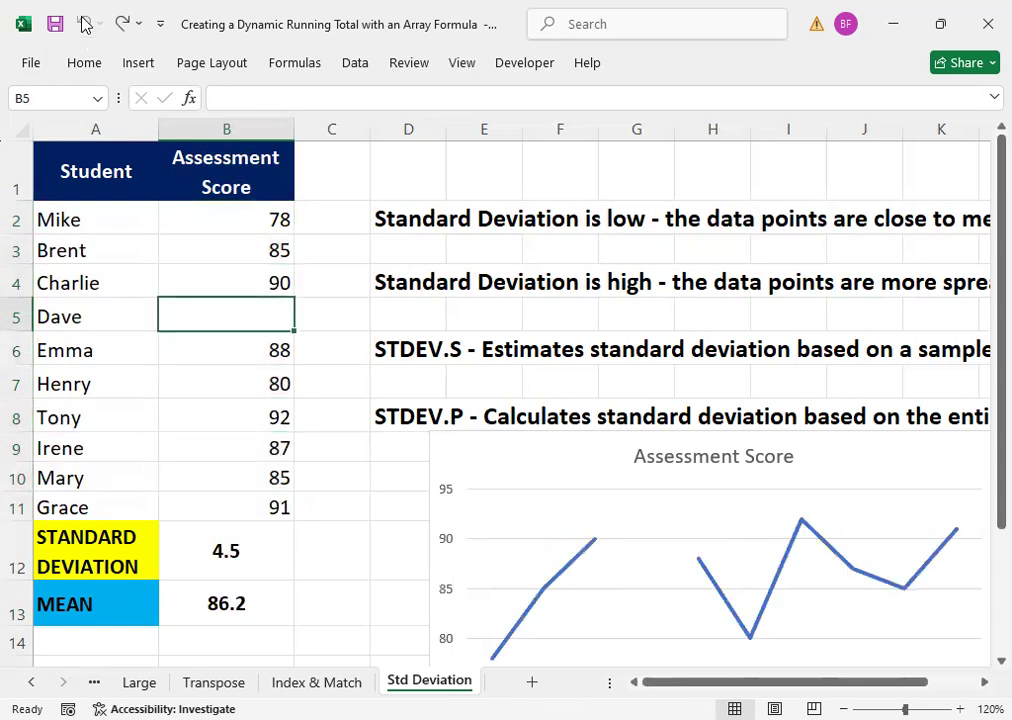
- Fill the empty assessment score in B5 with 95
click(241, 283)
click(257, 309)
text(95)
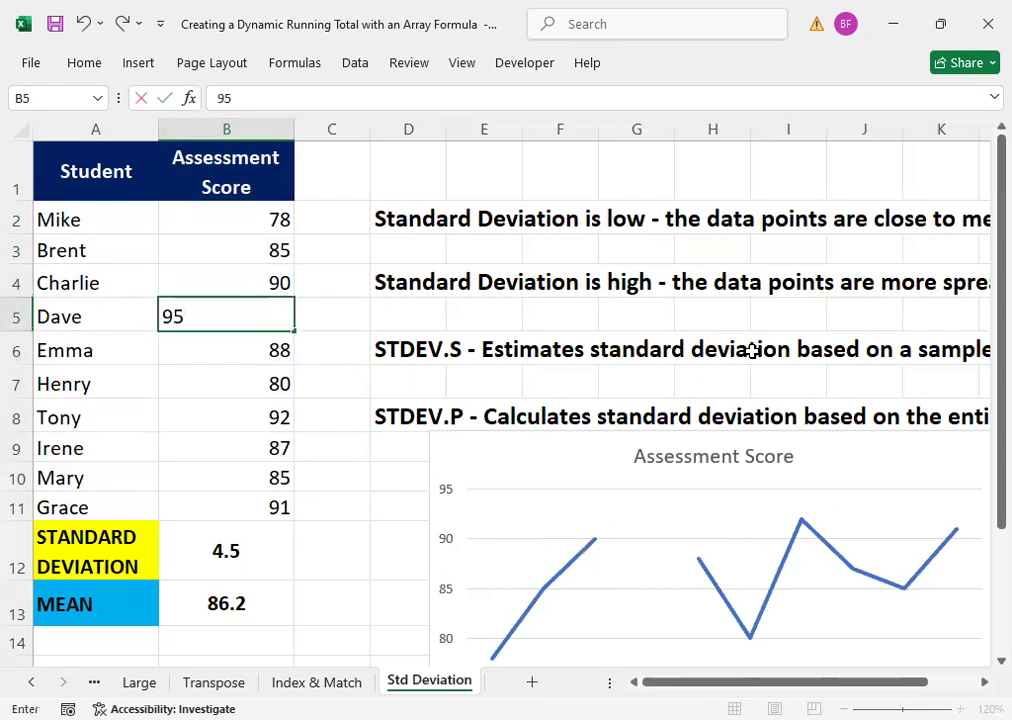
key(Up)
key(Up)
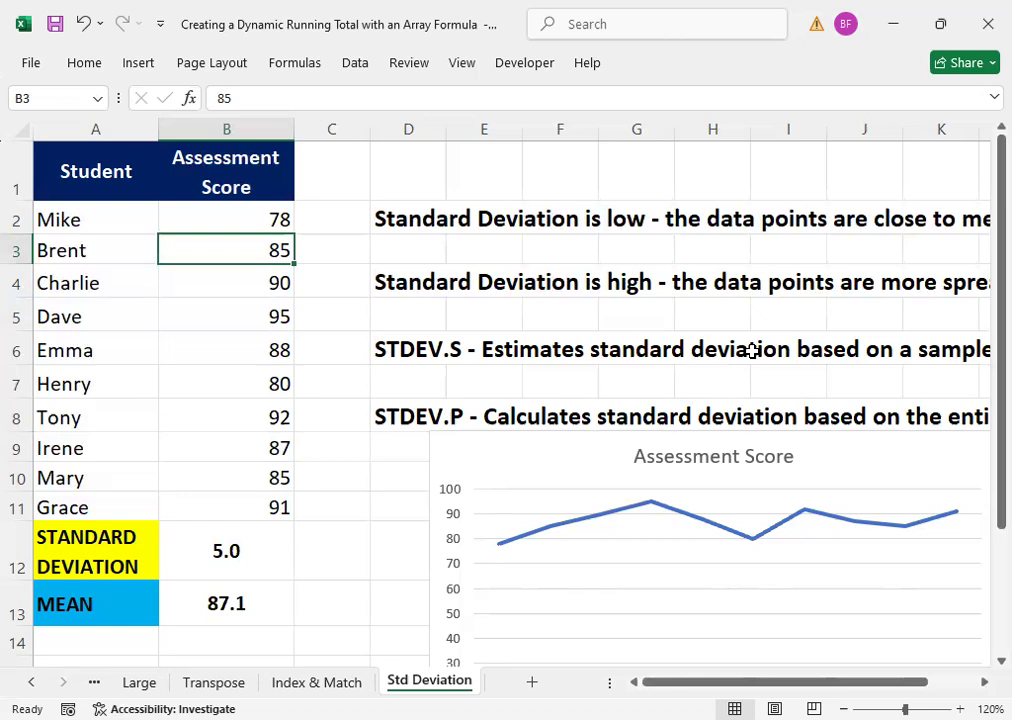
- Go through the assessment scores down column B and examine the standard deviation formula in B12
key(Right)
key(Left)
key(Left)
key(Right)
key(Down)
key(Down)
key(Down)
key(Down)
key(Down)
key(Down)
key(Down)
key(Down)
key(Down)
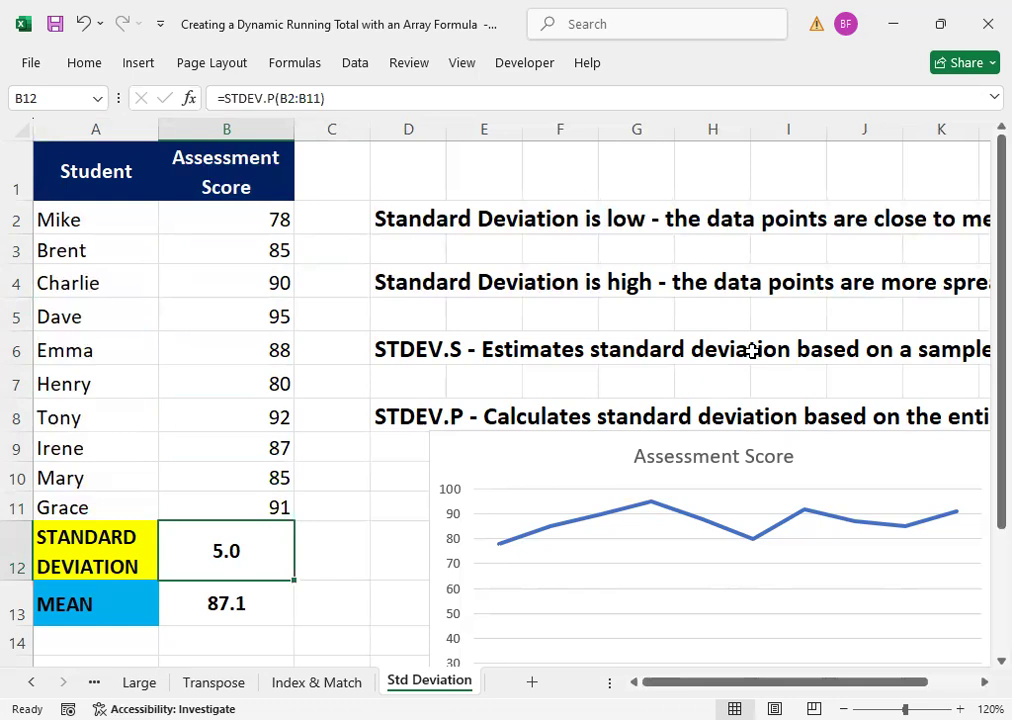
- Replace the first assessment score, in B2, with 100
key(Up)
key(Up)
key(Up)
key(Up)
key(Up)
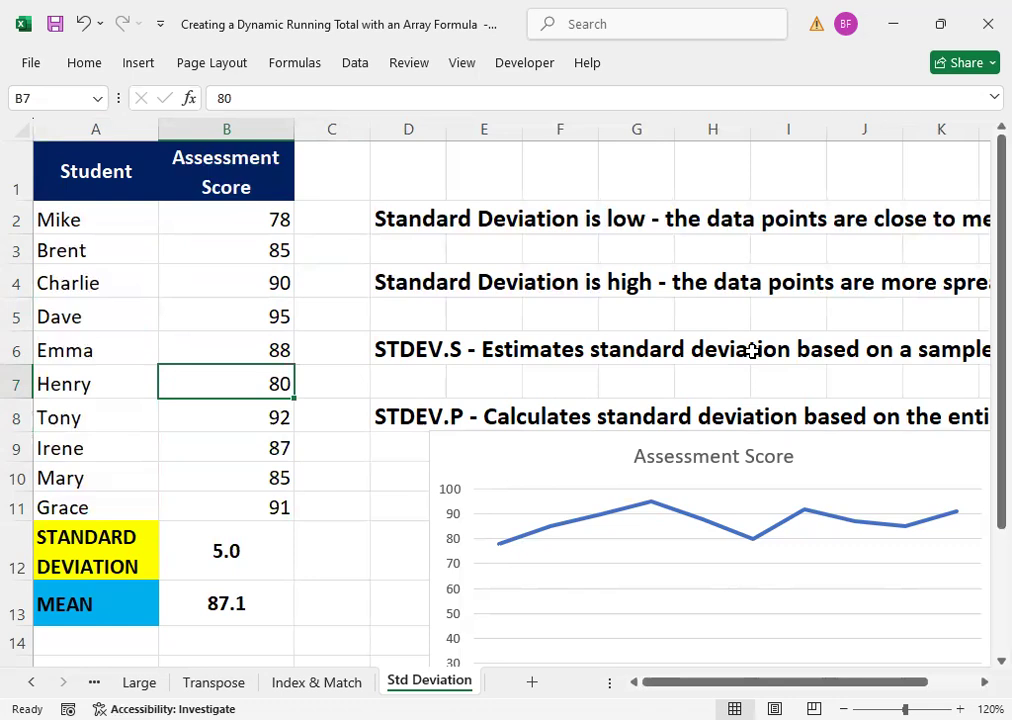
key(Up)
key(Up)
key(Up)
key(Up)
key(Up)
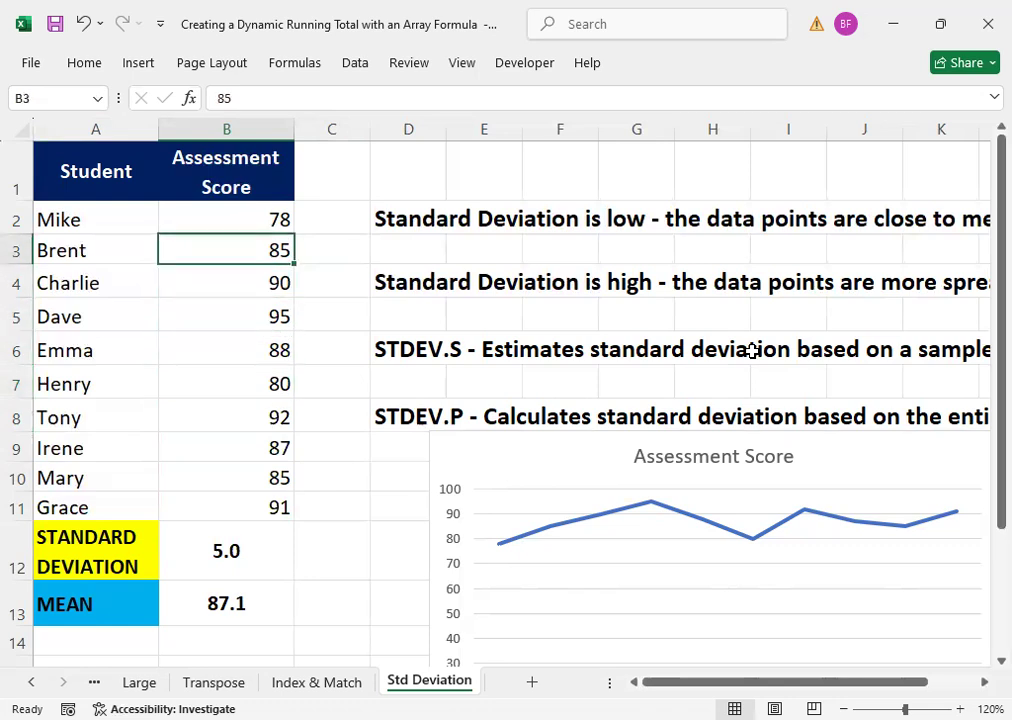
key(F2)
key(BackSpace)
key(BackSpace)
text(100)
key(Return)
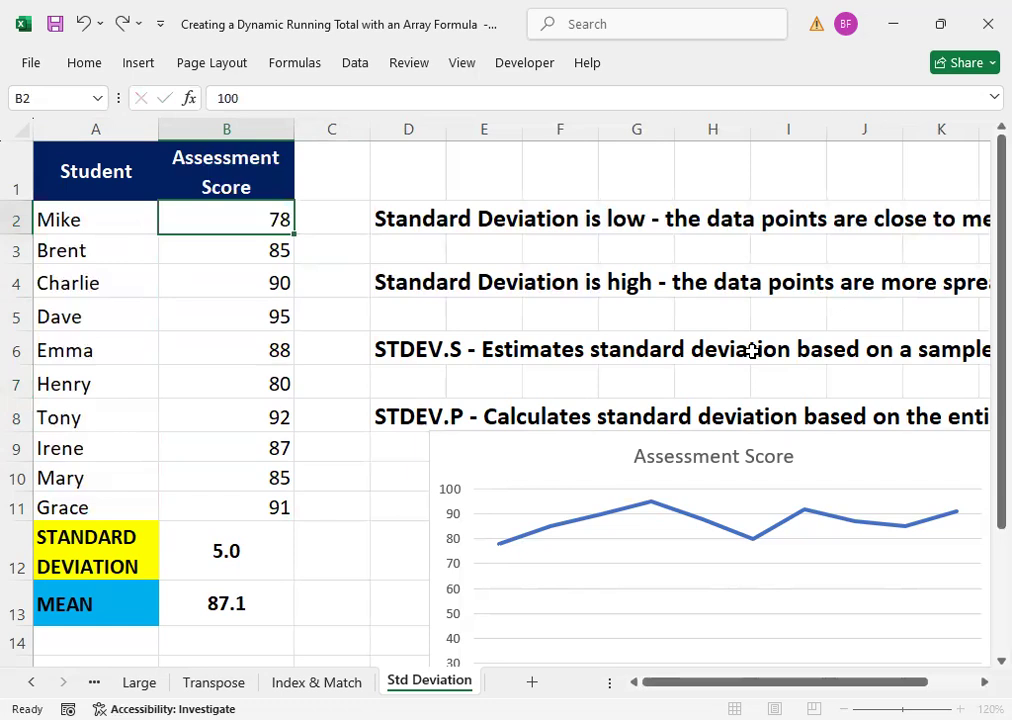
- Set the assessment scores in B3 and B4 to 40 each
text(40)
key(Return)
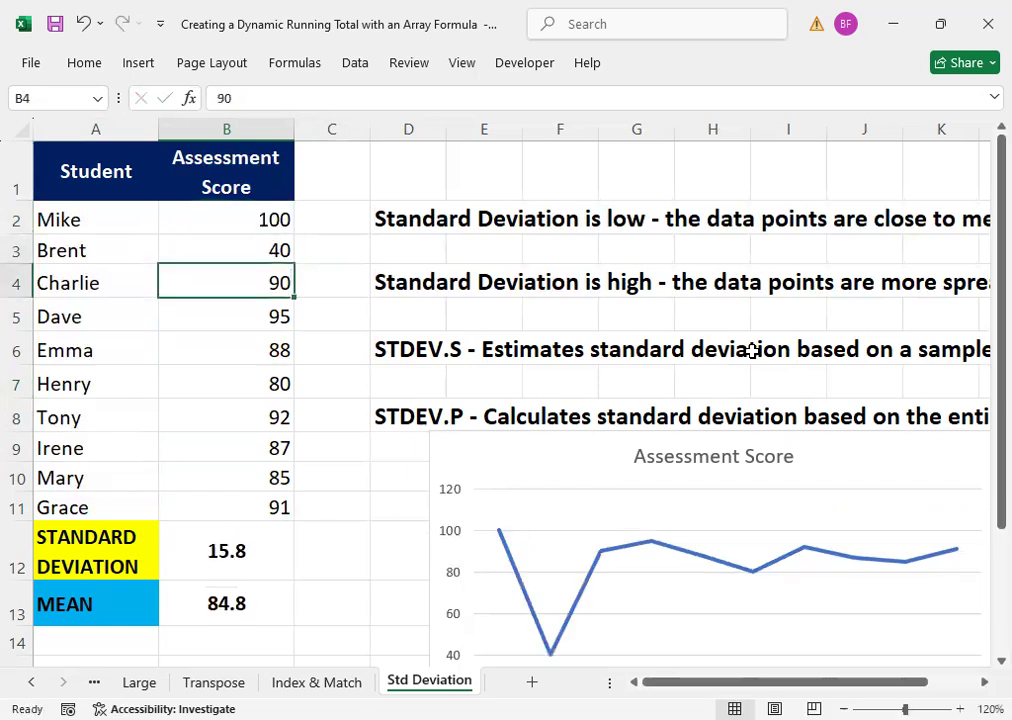
text(40)
key(Return)
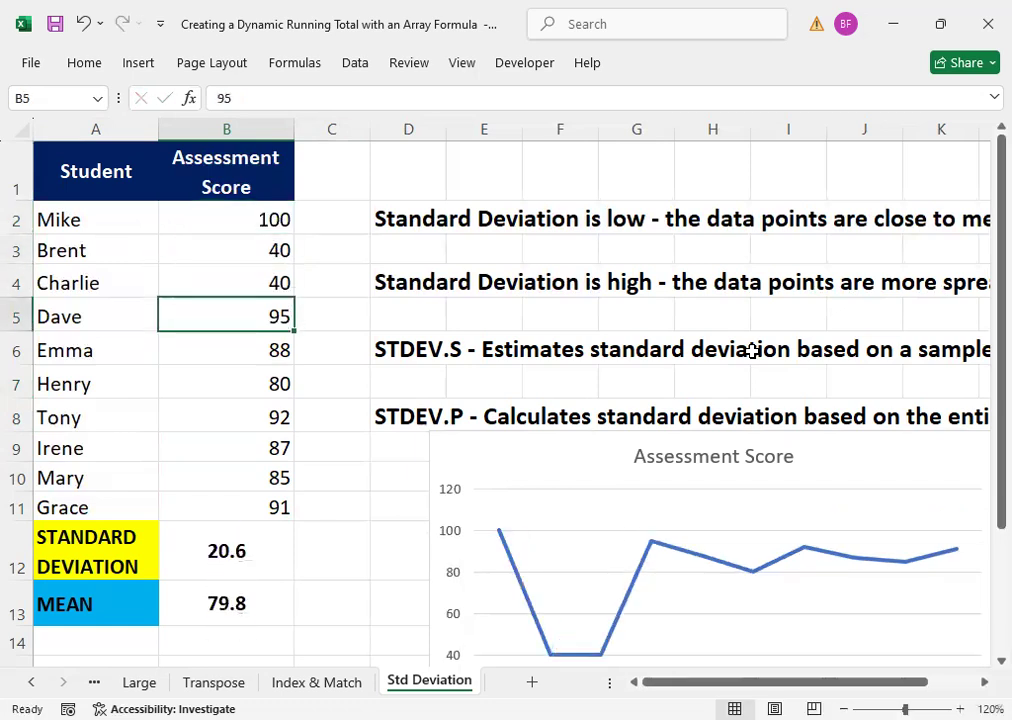
- Compare the standard deviation in B12 and the mean in B13 with the low scores in B3:B4
click(204, 559)
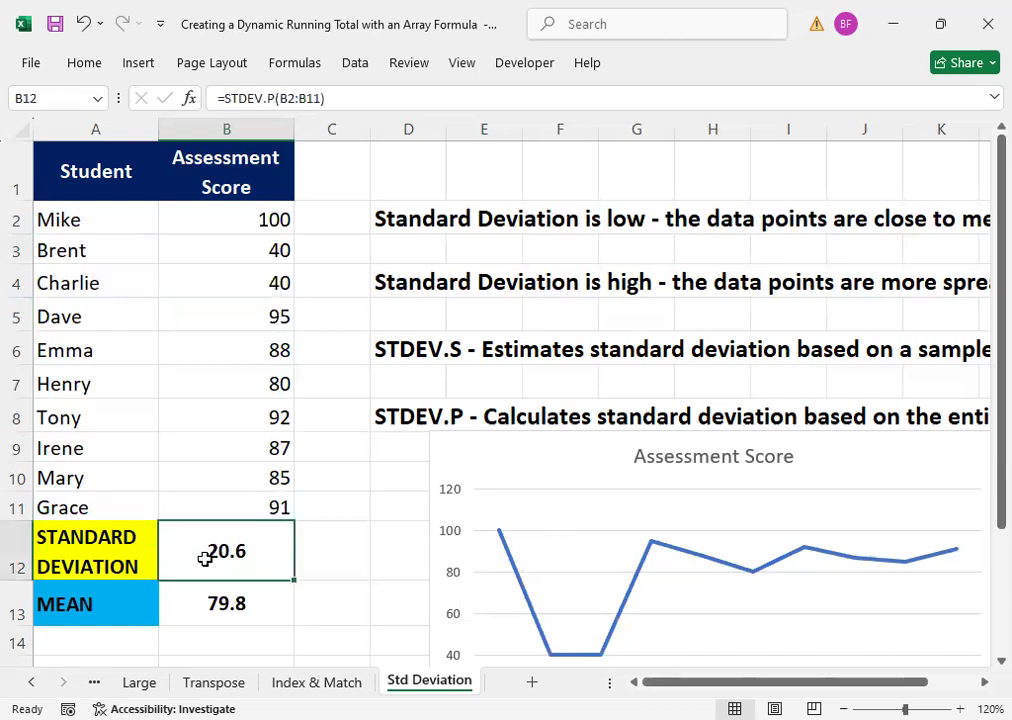
click(235, 605)
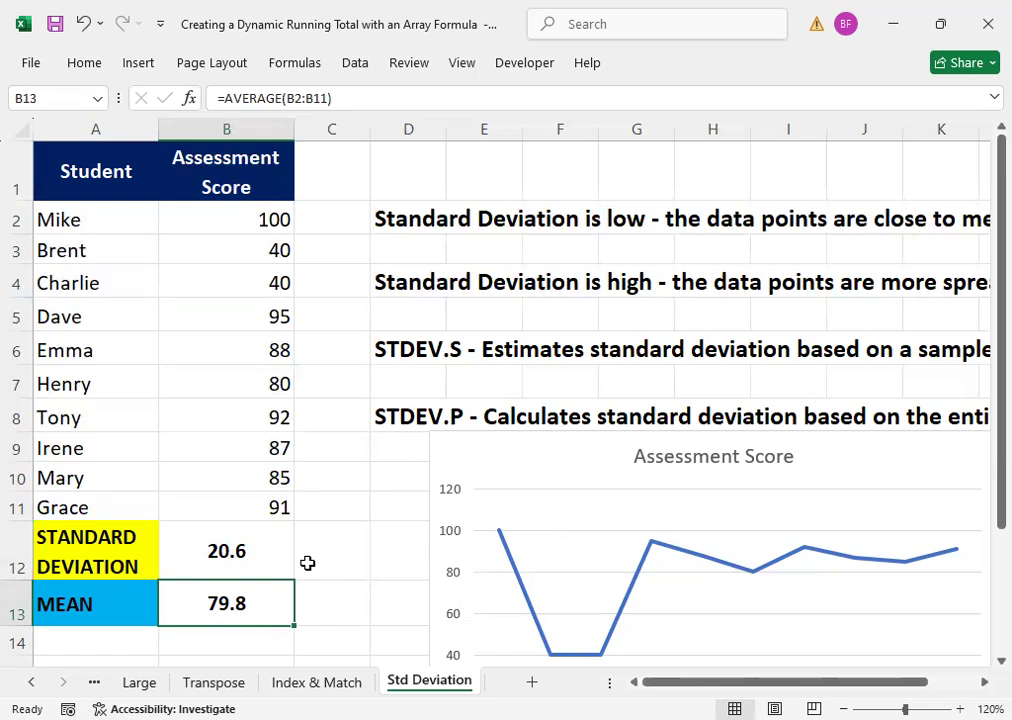
drag(237, 249, 236, 283)
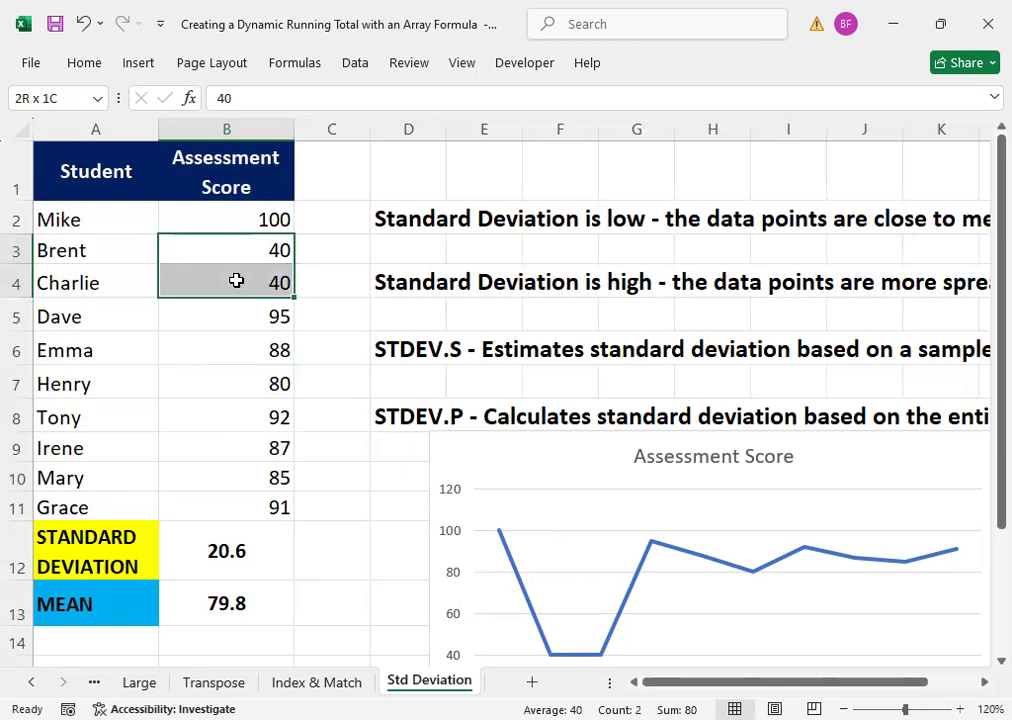
click(262, 601)
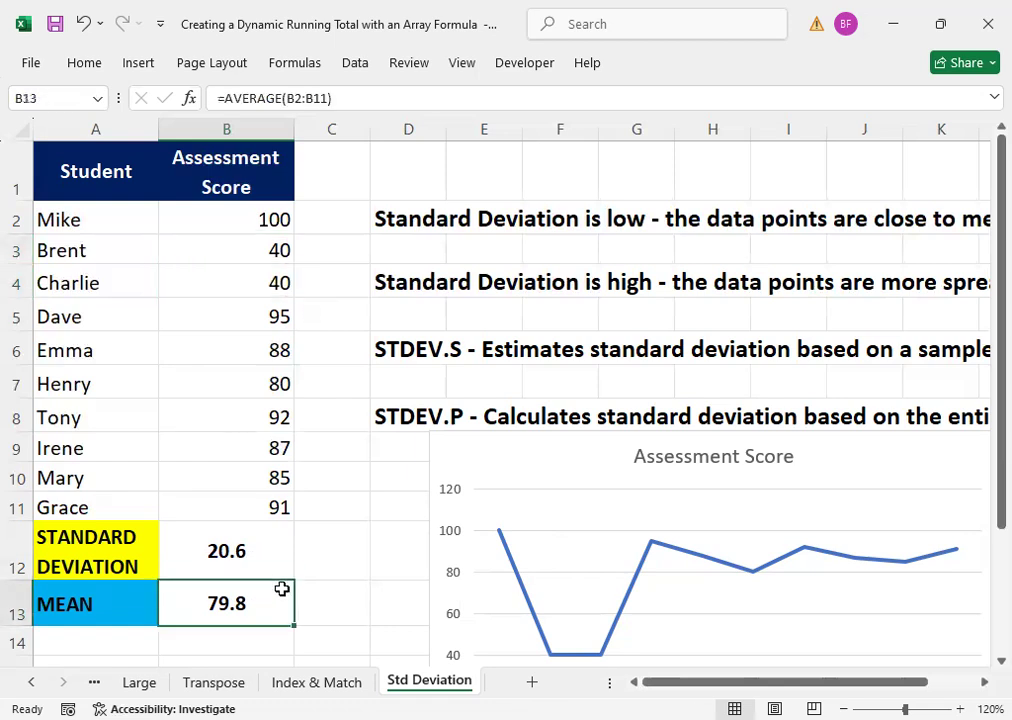